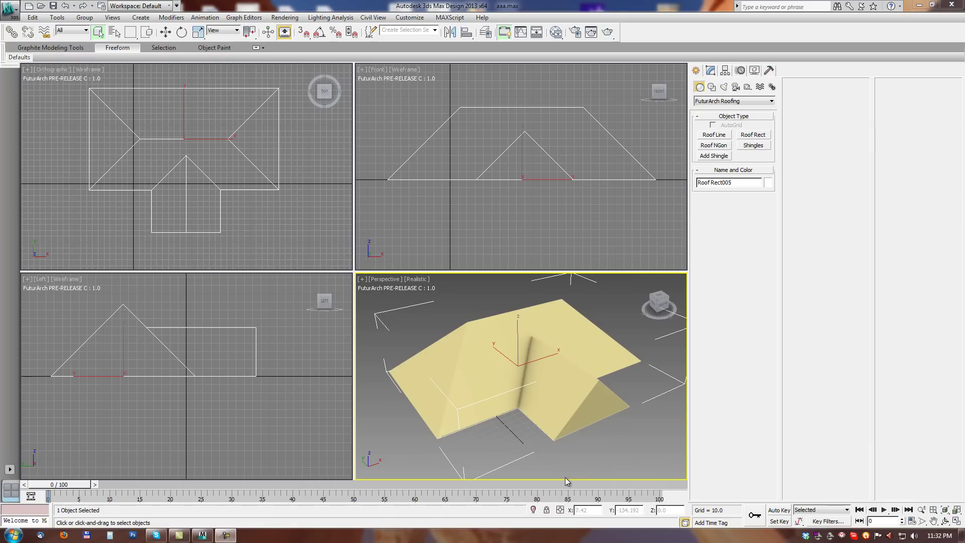
# Reselect the hipped roof and generate shingles over the whole roof.
pyautogui.click(629, 430)
pyautogui.click(507, 343)
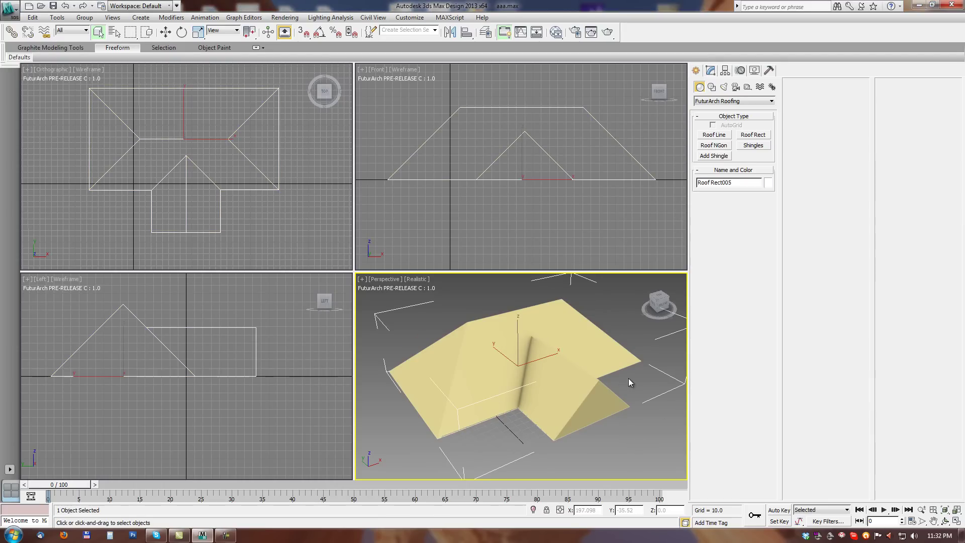
pyautogui.click(753, 145)
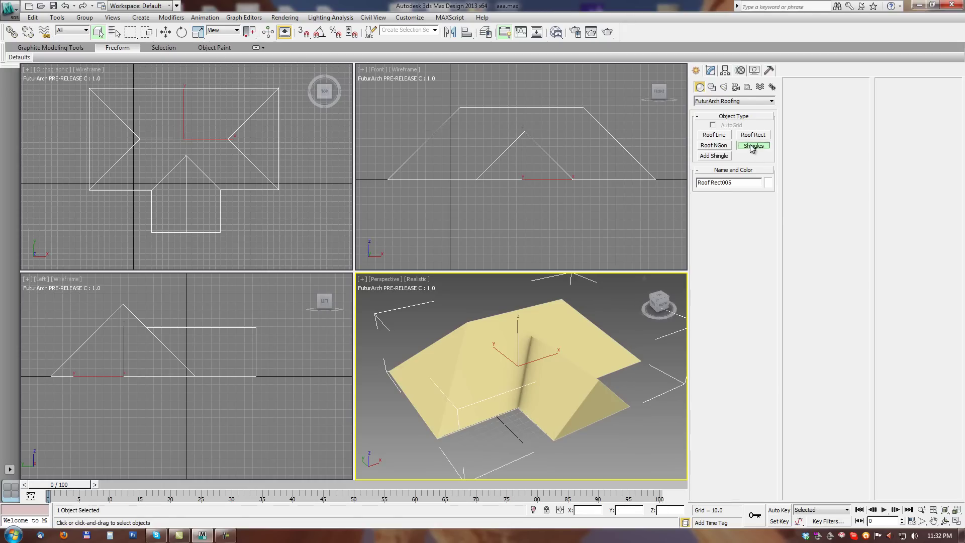
pyautogui.click(306, 166)
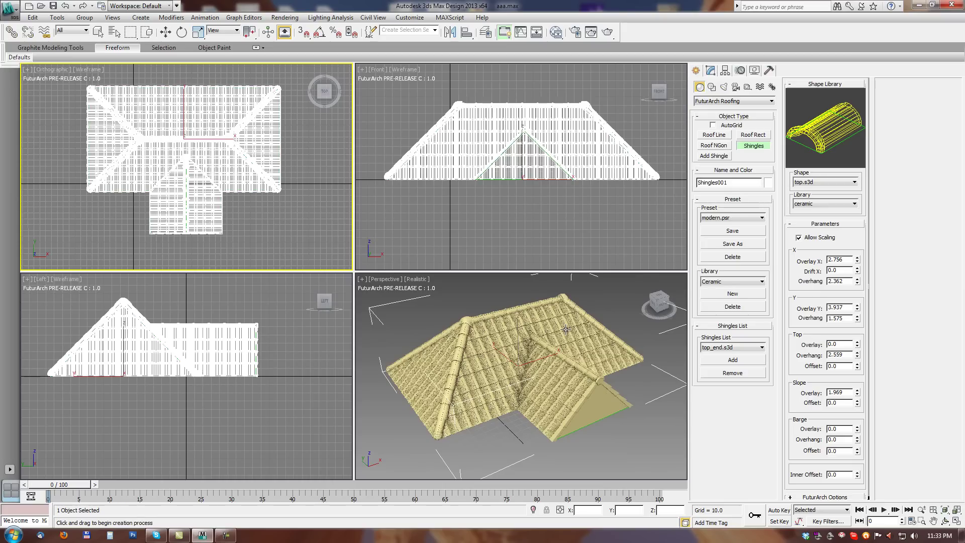
# Compare the roman.psr and vienna.psr presets, then return to modern.psr.
pyautogui.click(711, 217)
pyautogui.click(714, 225)
pyautogui.click(721, 218)
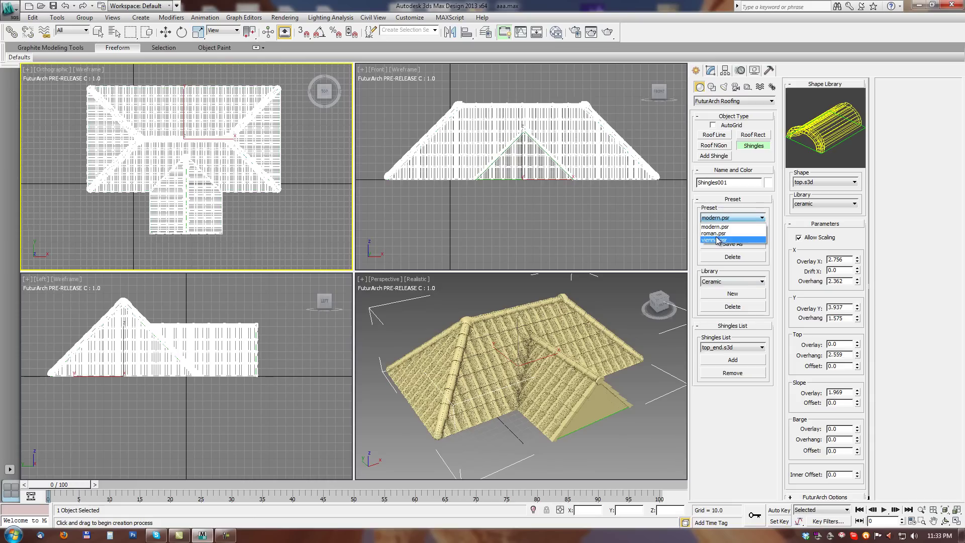
pyautogui.click(716, 233)
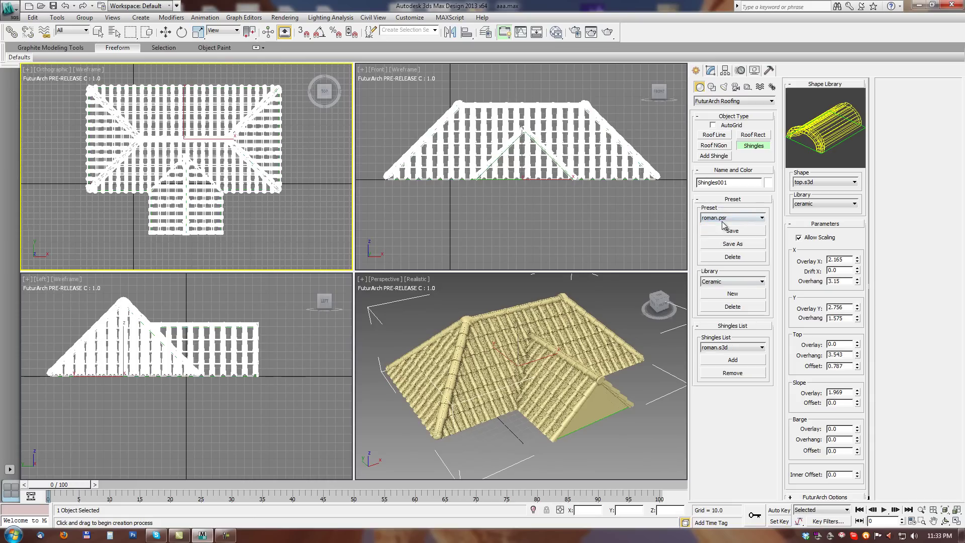
pyautogui.click(717, 219)
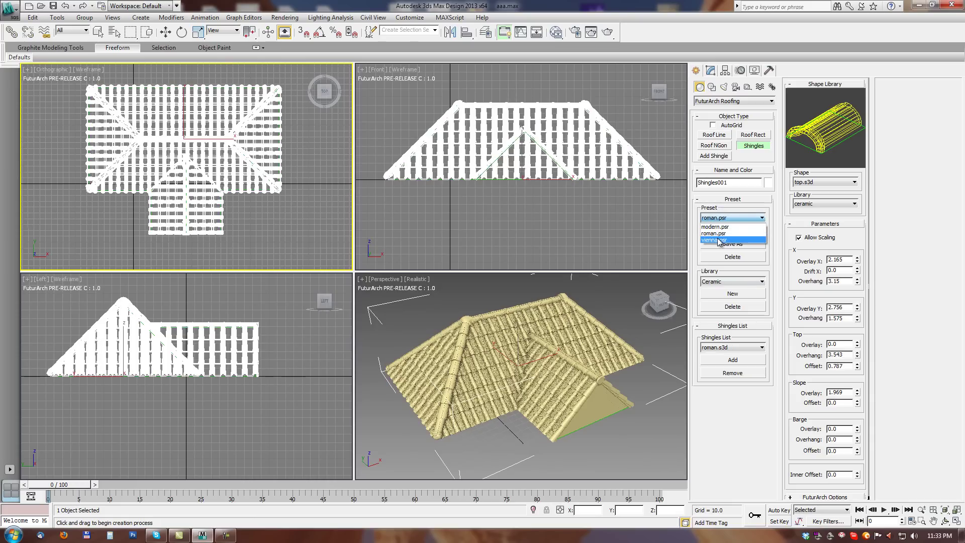
pyautogui.click(720, 240)
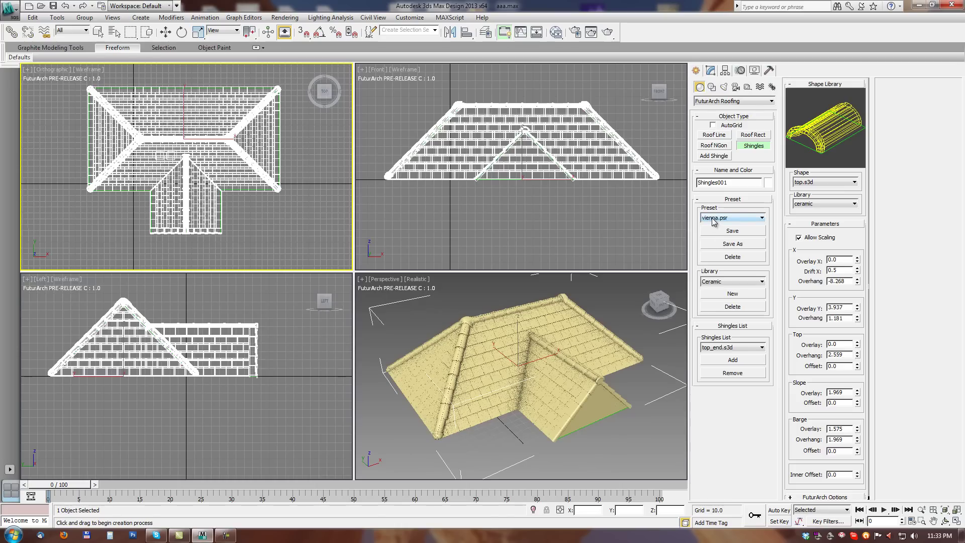
pyautogui.click(714, 219)
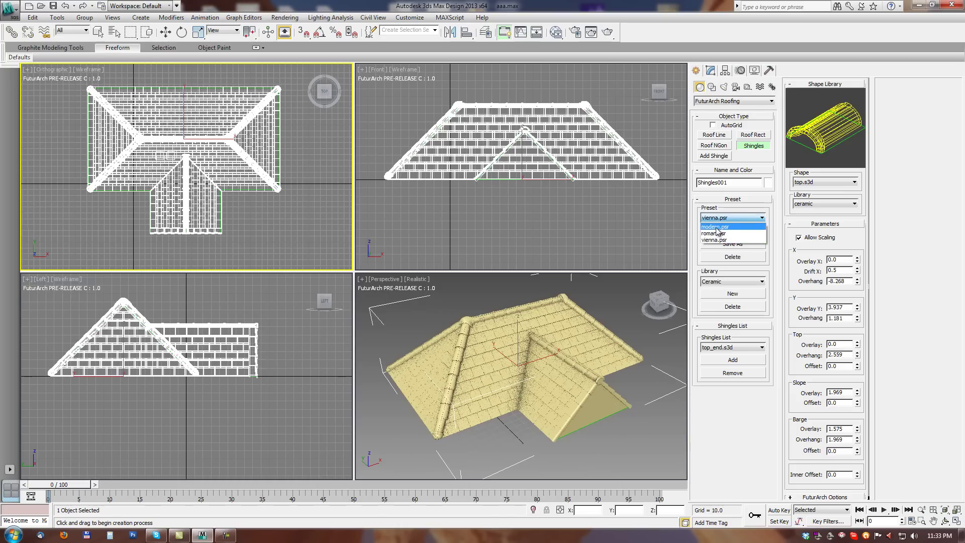
pyautogui.click(716, 229)
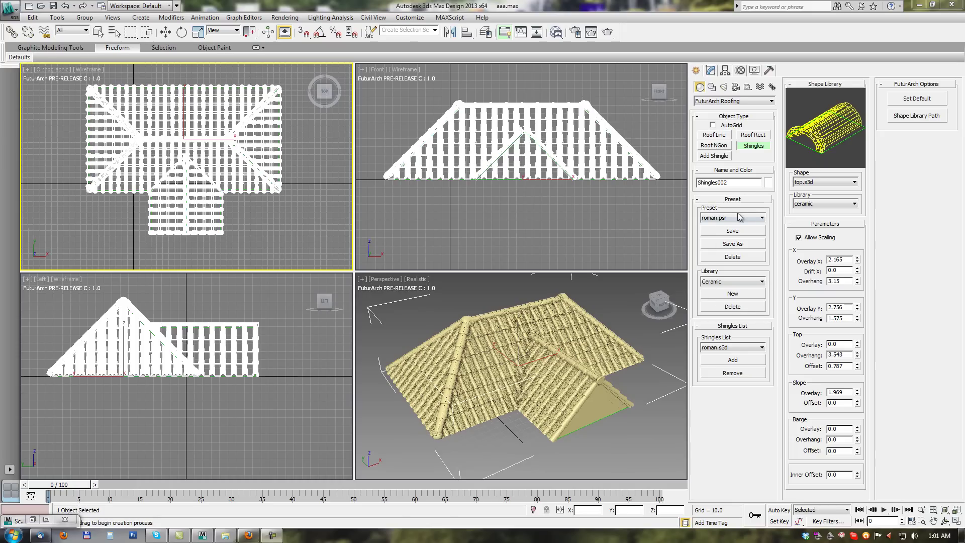
# Switch the shingle preset from modern.psr to vienna.psr.
pyautogui.click(715, 219)
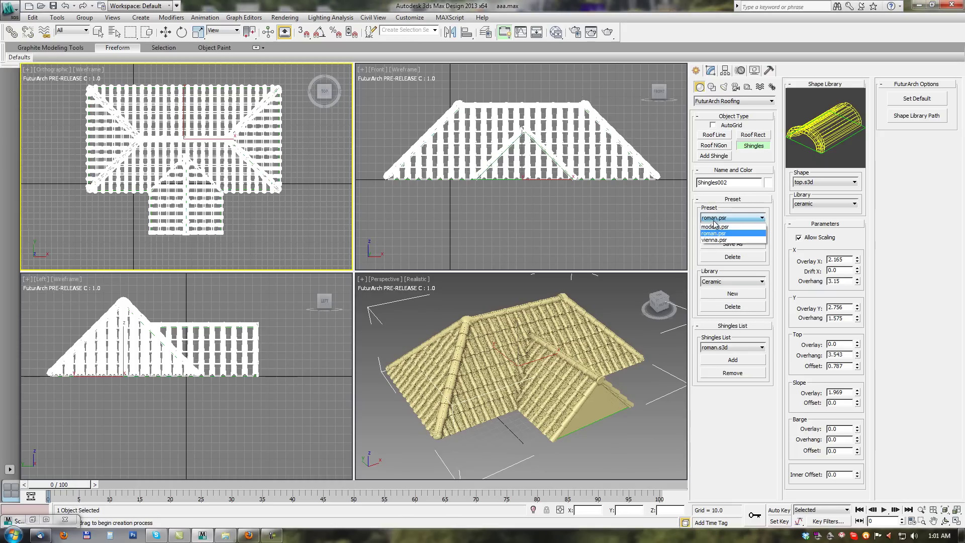
pyautogui.click(715, 227)
pyautogui.click(718, 217)
pyautogui.click(717, 241)
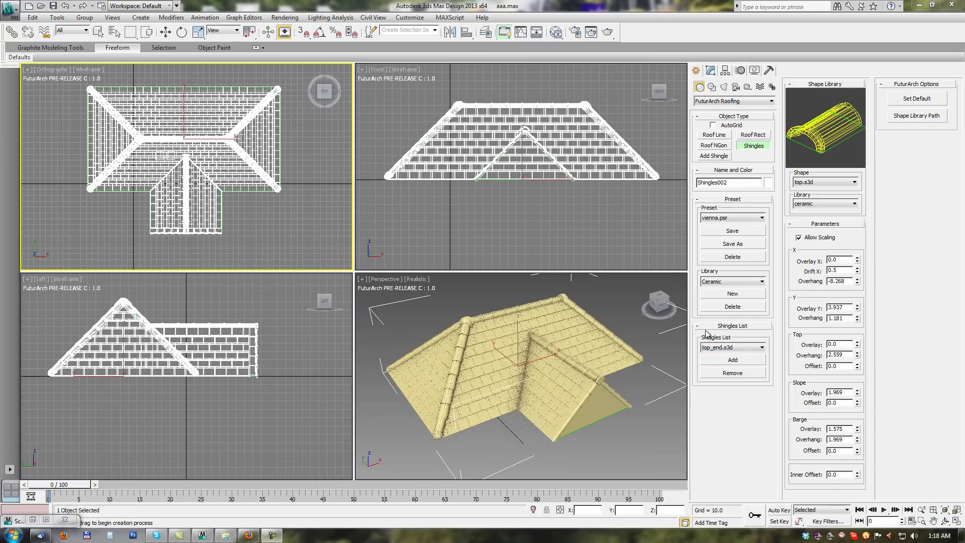
# Choose top_start.s3d as the shingle file, after trying slopeEnd.s3d, and modern.s3d as tile shape.
pyautogui.click(715, 348)
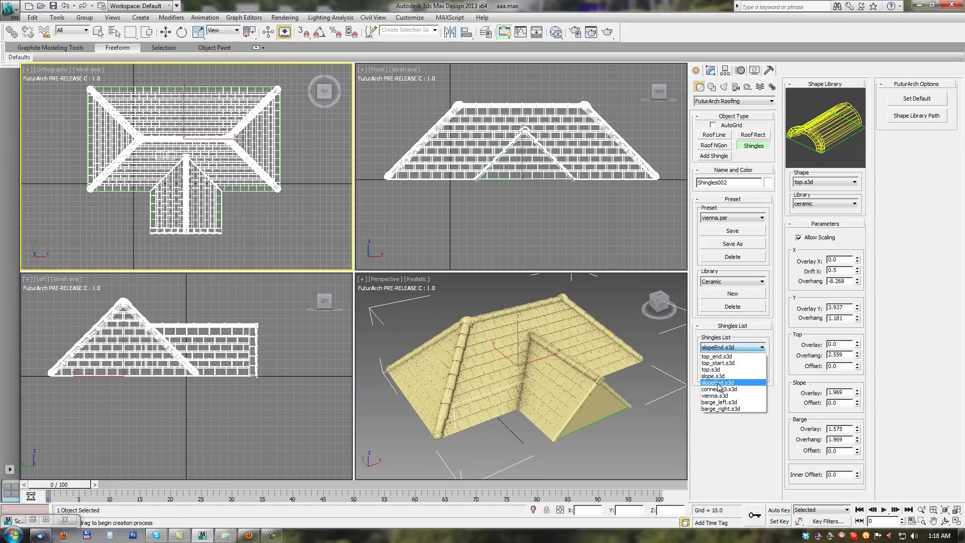
pyautogui.click(719, 386)
pyautogui.click(724, 348)
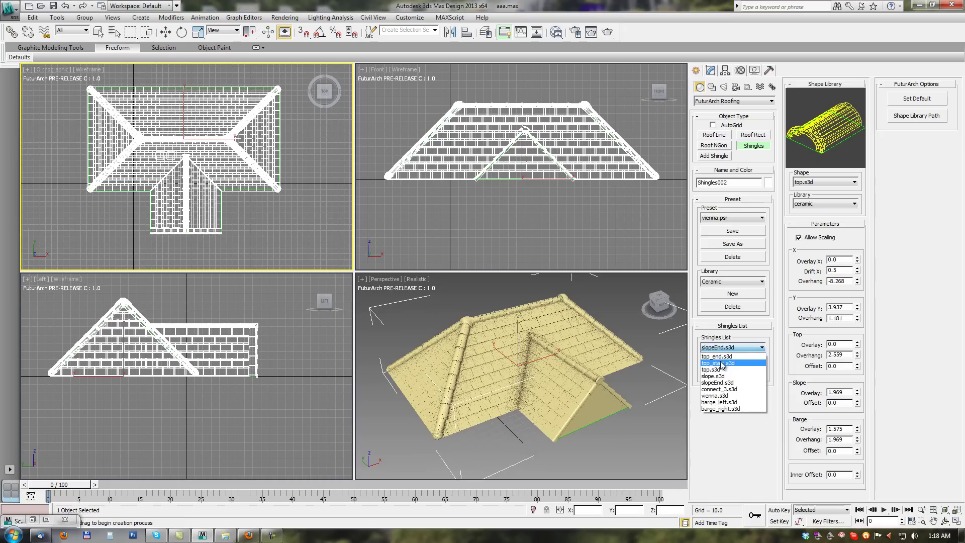
pyautogui.click(722, 363)
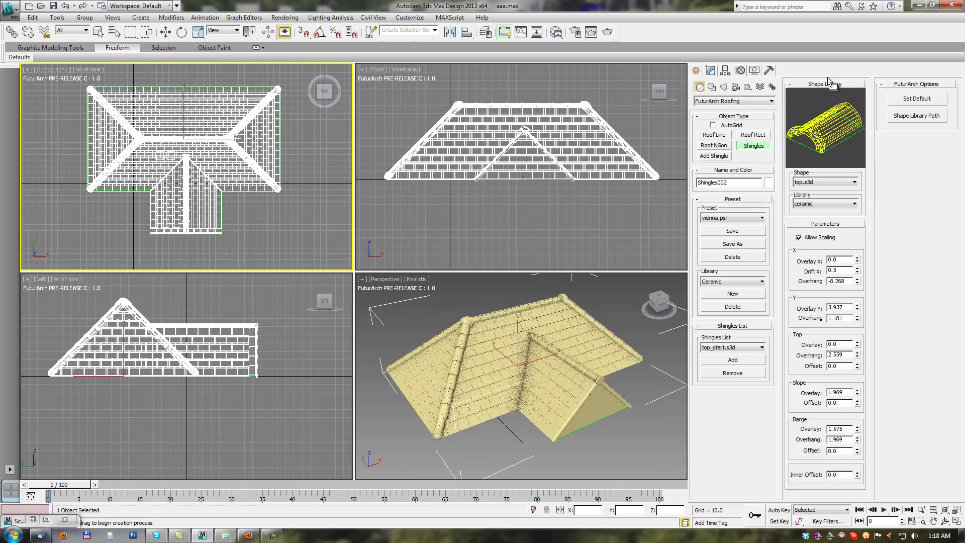
pyautogui.click(808, 184)
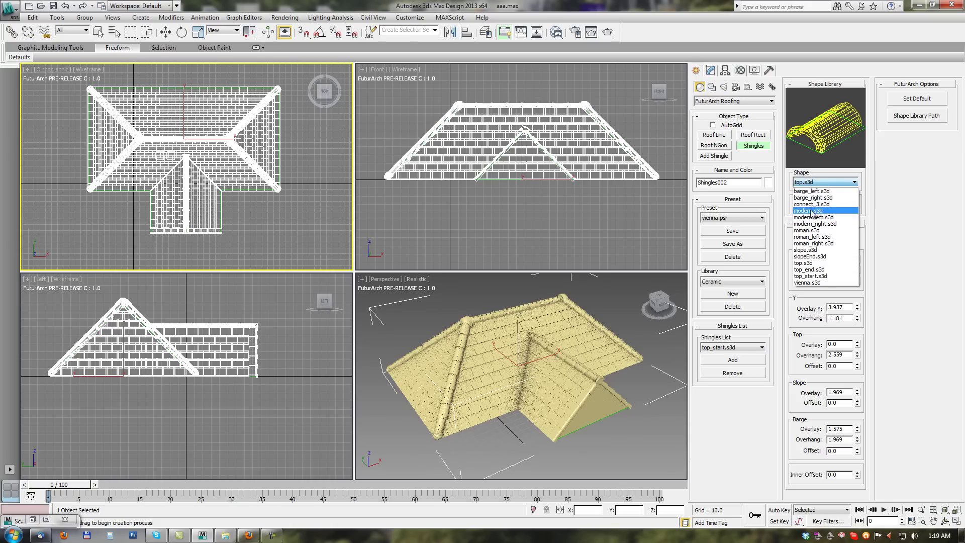
pyautogui.click(810, 211)
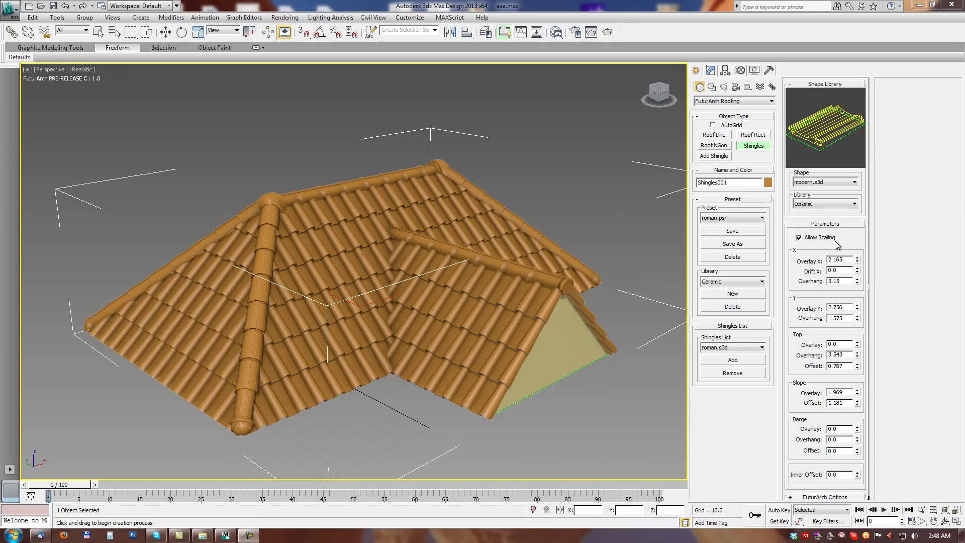
# Turn off Allow Scaling so the roman tiles regenerate unscaled.
pyautogui.click(798, 238)
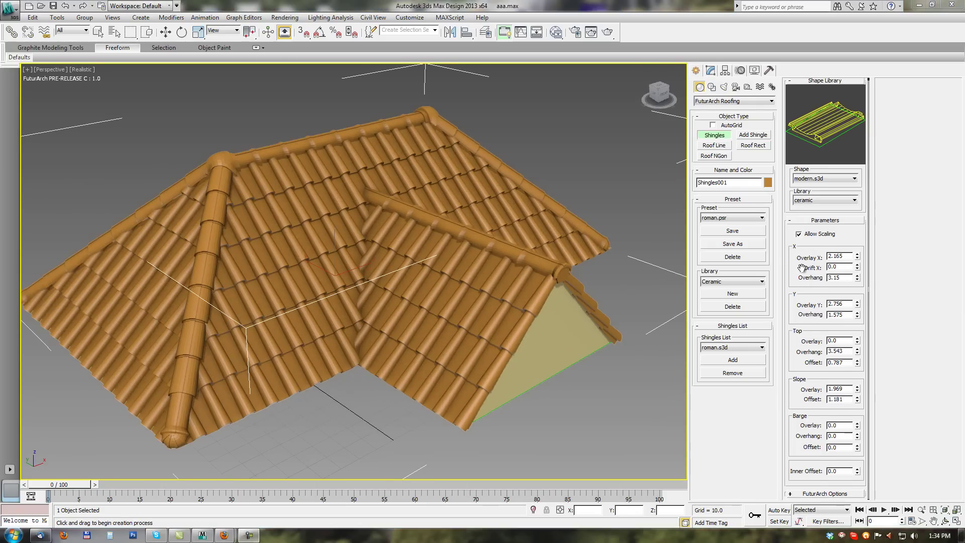
# Test an Overlay X of -5.0, then set Overlay X to 2.0.
pyautogui.scroll(3, 332, 324)
pyautogui.keyDown('alt'); pyautogui.moveTo(332, 324); pyautogui.dragTo(363, 272, button='middle'); pyautogui.keyUp('alt')
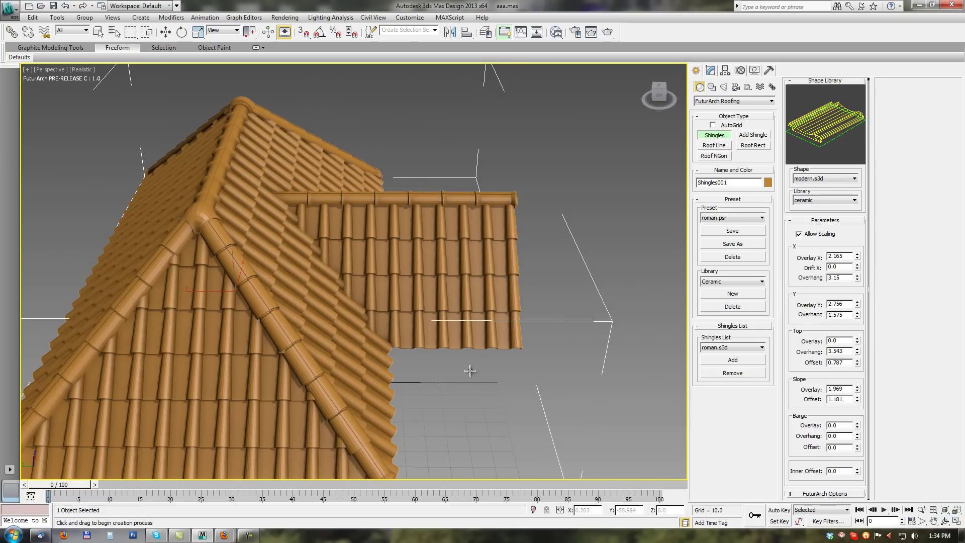
pyautogui.doubleClick(849, 253)
pyautogui.write('0')
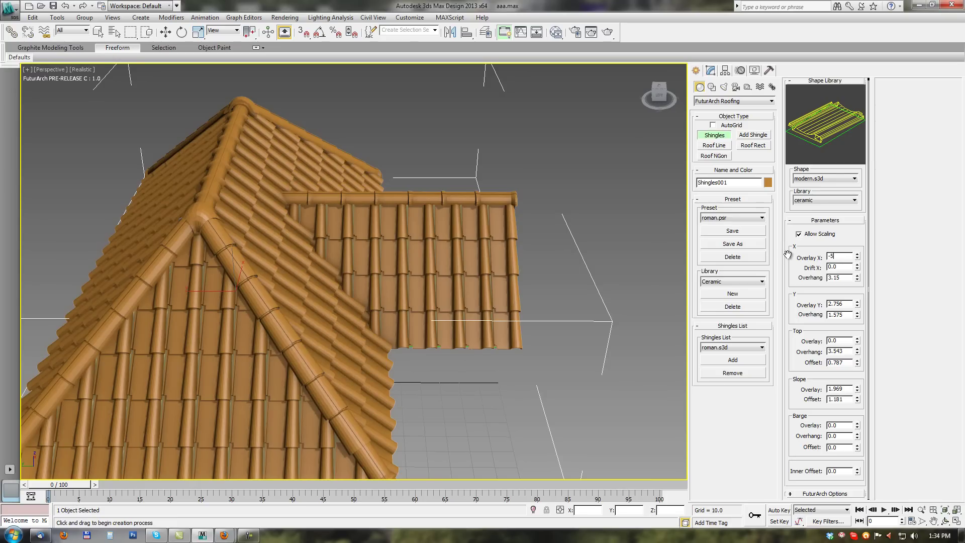
pyautogui.press('Return')
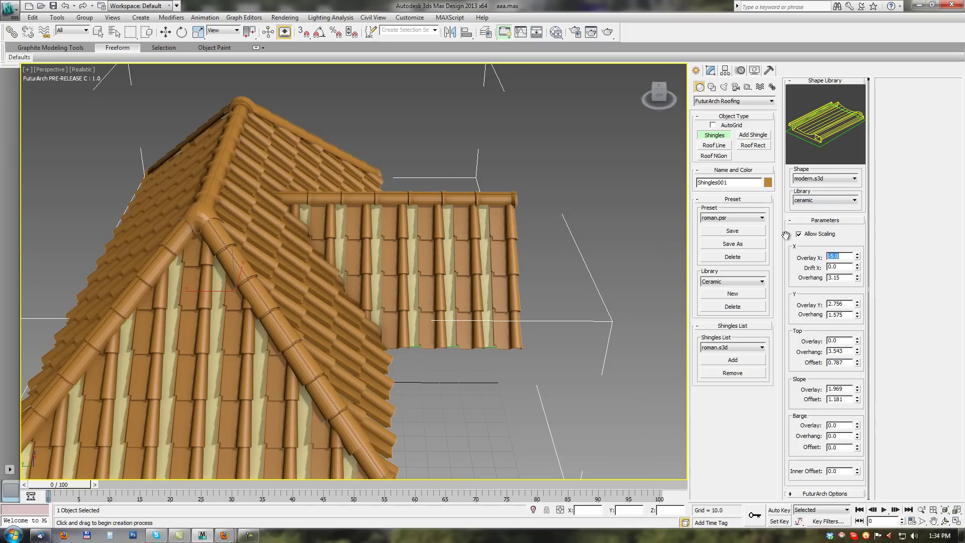
pyautogui.write('2')
pyautogui.press('Return')
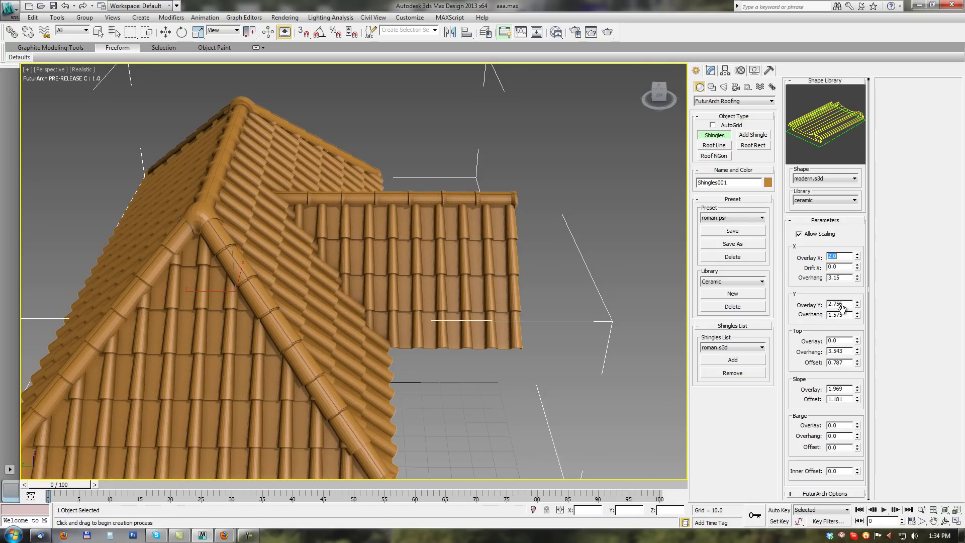
# Try an Overlay Y of -5.0, then set Overlay Y to 3.0.
pyautogui.doubleClick(847, 304)
pyautogui.write('0')
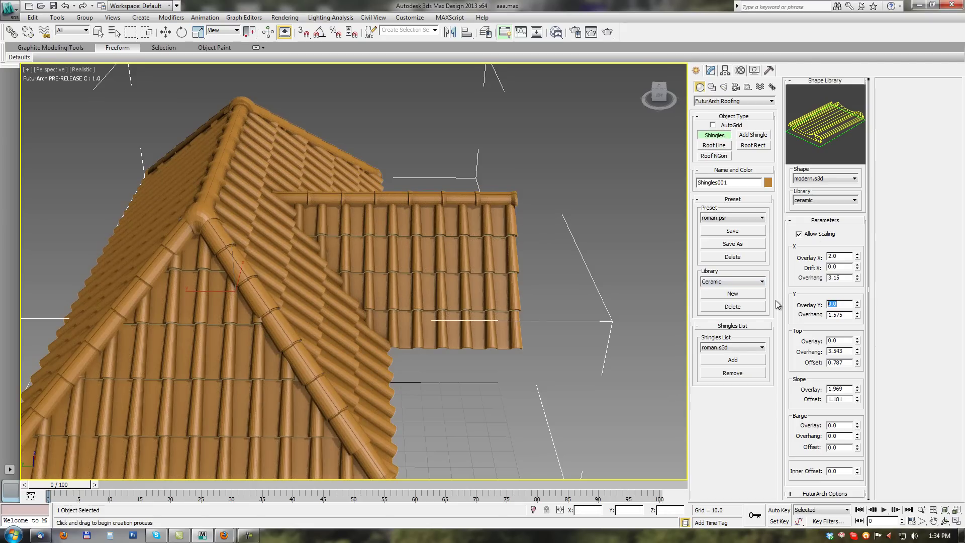
pyautogui.write('-5')
pyautogui.press('Return')
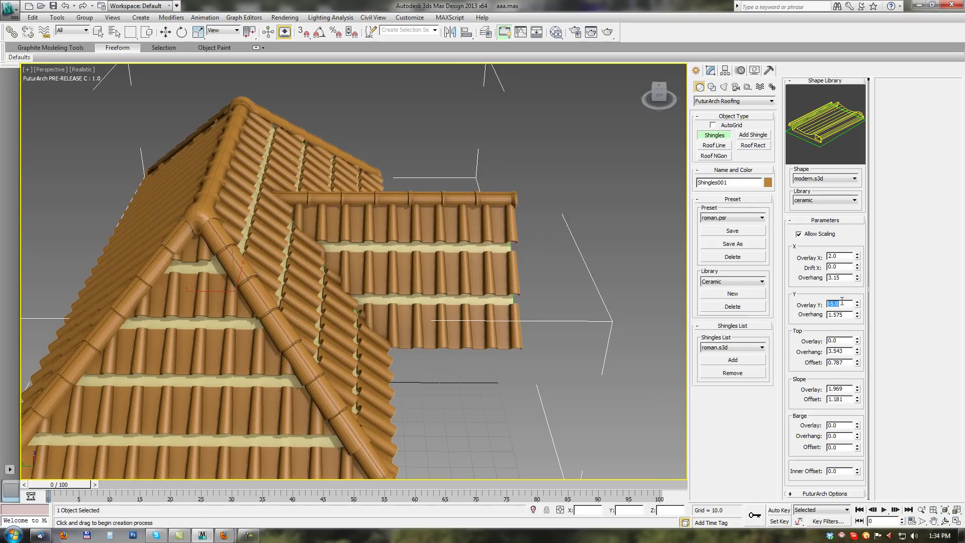
pyautogui.write('3')
pyautogui.press('Return')
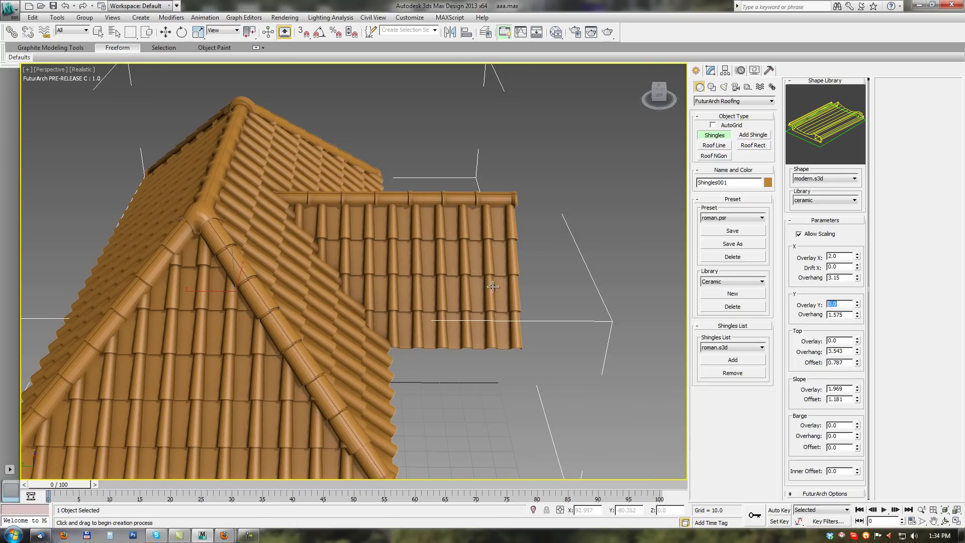
# Apply a 20.0 X overhang and inspect the tiles at the gable edges.
pyautogui.keyDown('alt'); pyautogui.moveTo(493, 283); pyautogui.dragTo(480, 249, button='middle'); pyautogui.keyUp('alt')
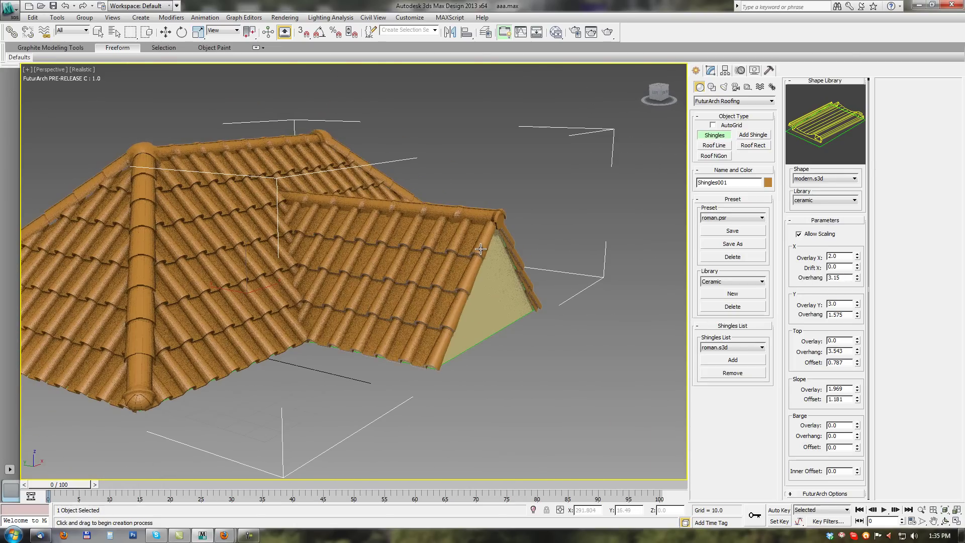
pyautogui.doubleClick(846, 277)
pyautogui.write('20')
pyautogui.press('Return')
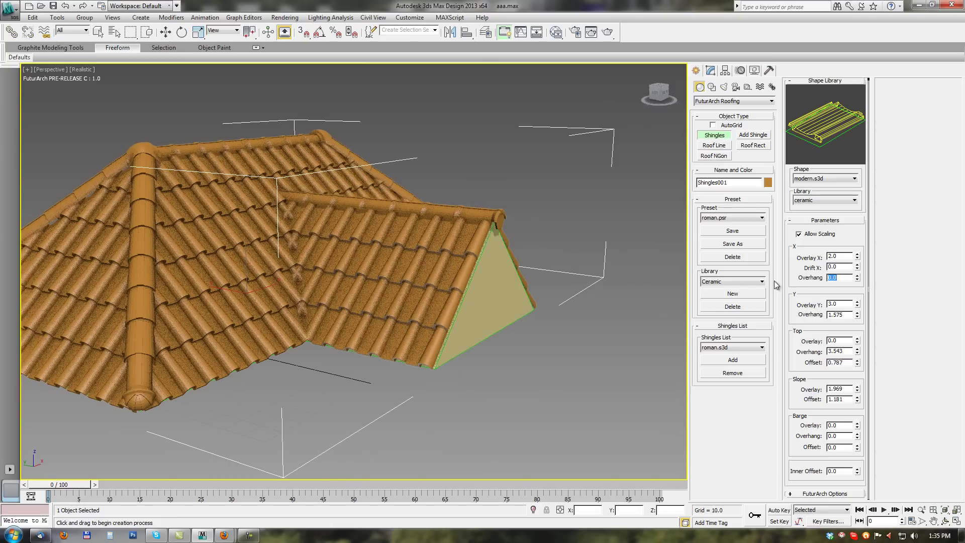
pyautogui.keyDown('alt'); pyautogui.moveTo(470, 277); pyautogui.dragTo(501, 247, button='middle'); pyautogui.keyUp('alt')
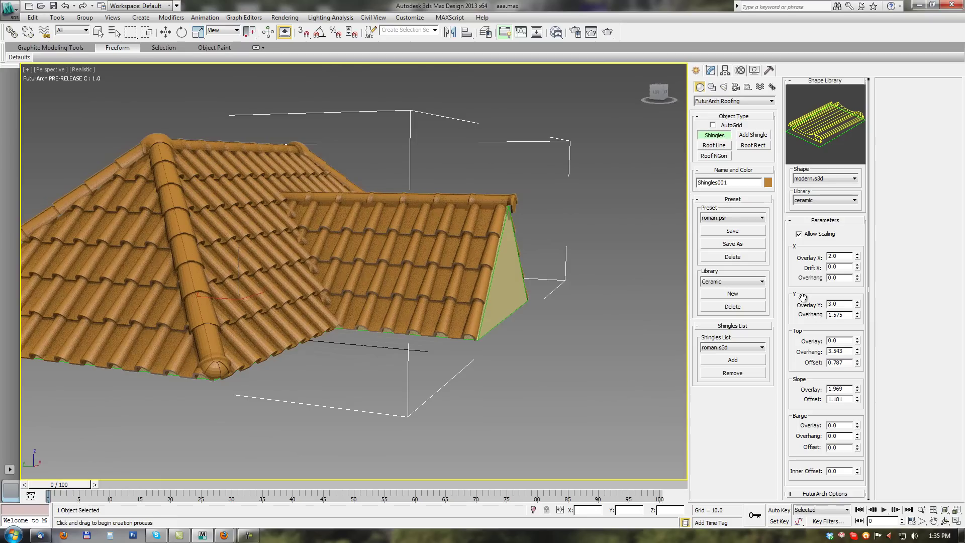
# Test a 20.0 Y overhang and inspect the lengthened eaves from below and above.
pyautogui.moveTo(850, 316); pyautogui.dragTo(797, 313)
pyautogui.write('20.0')
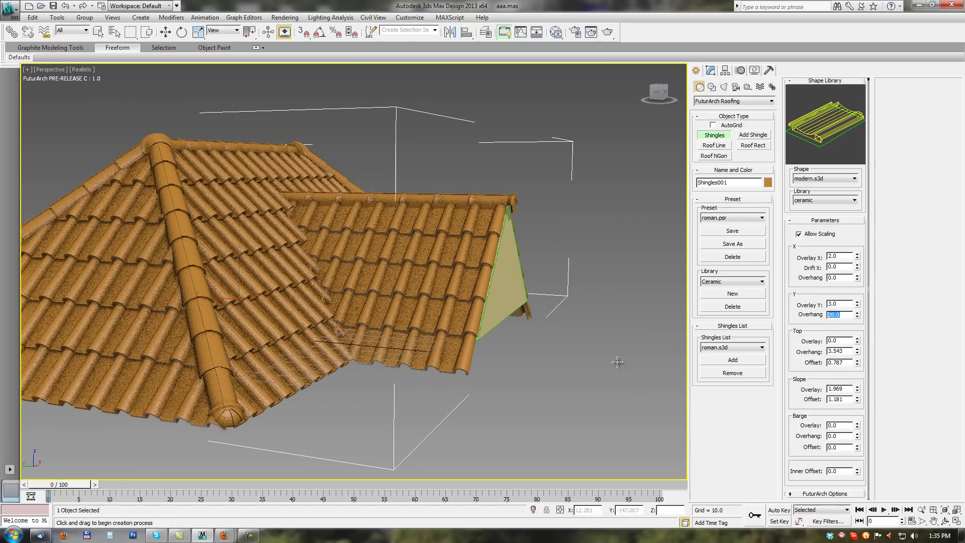
pyautogui.keyDown('alt'); pyautogui.moveTo(604, 360); pyautogui.dragTo(460, 344, button='middle'); pyautogui.keyUp('alt')
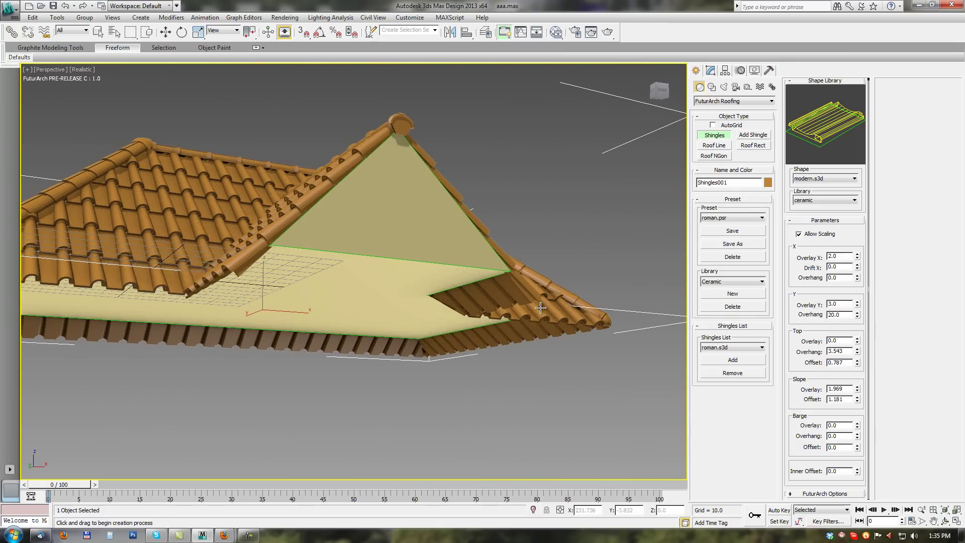
pyautogui.keyDown('alt'); pyautogui.moveTo(299, 219); pyautogui.dragTo(332, 217, button='middle'); pyautogui.keyUp('alt')
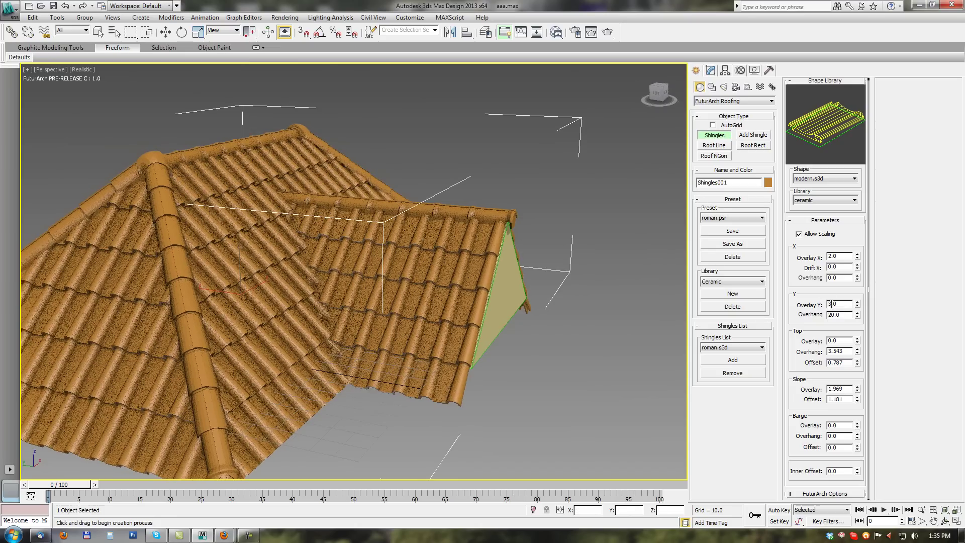
pyautogui.moveTo(848, 314); pyautogui.dragTo(809, 303)
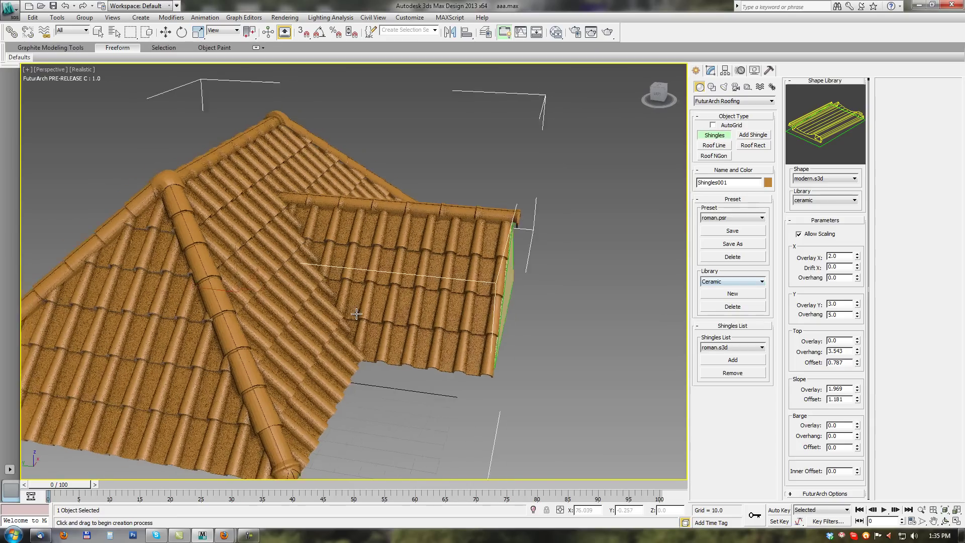
# Apply the vienna.psr flat tile preset to the roof.
pyautogui.click(728, 219)
pyautogui.click(718, 240)
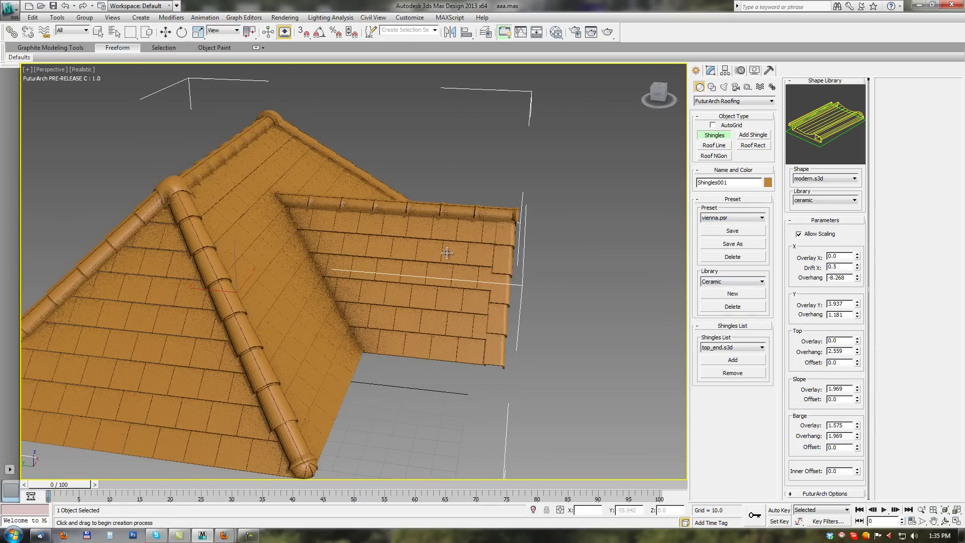
pyautogui.scroll(2, 434, 252)
pyautogui.scroll(1, 433, 252)
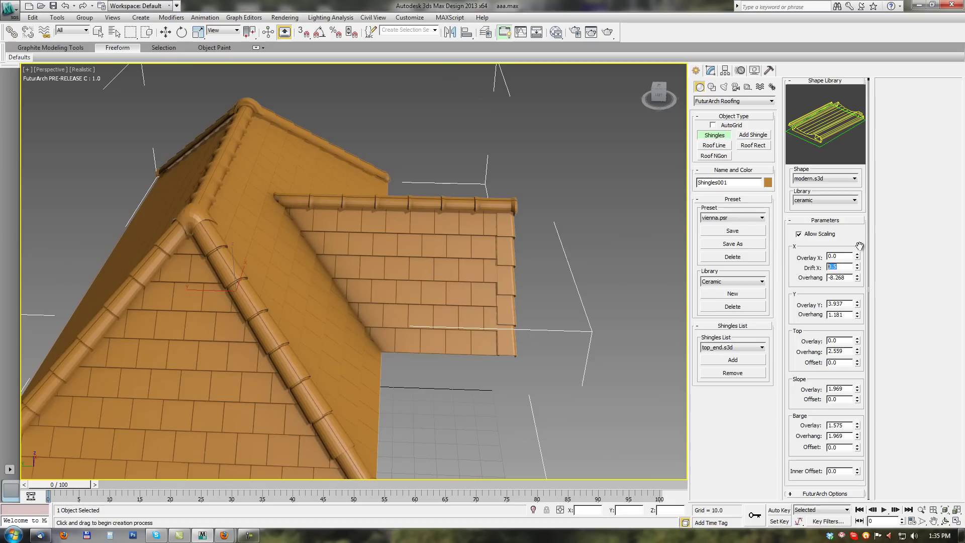
# Try Drift X values 0.0, 1.02, 0.62 and 0.28 to shift tile rows.
pyautogui.press('Return')
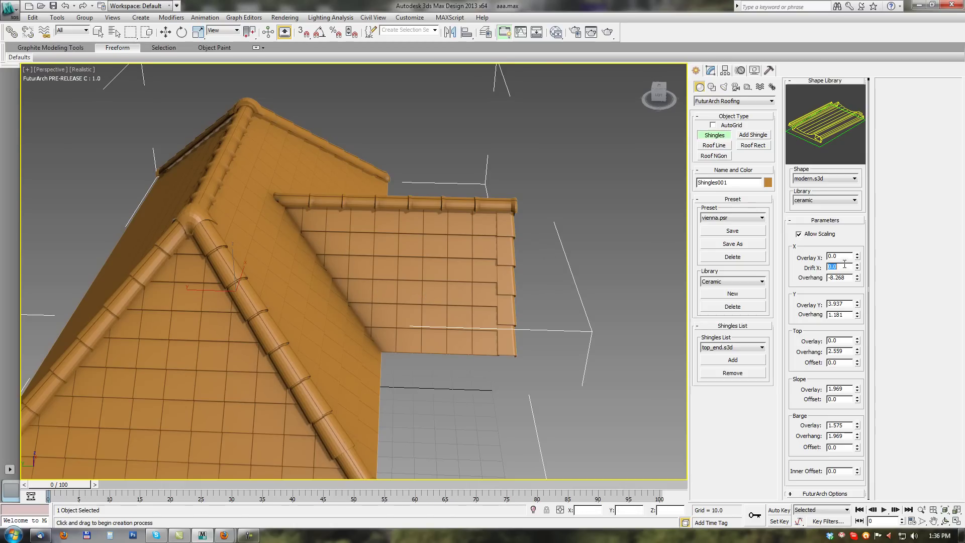
pyautogui.write('1.02')
pyautogui.press('Return')
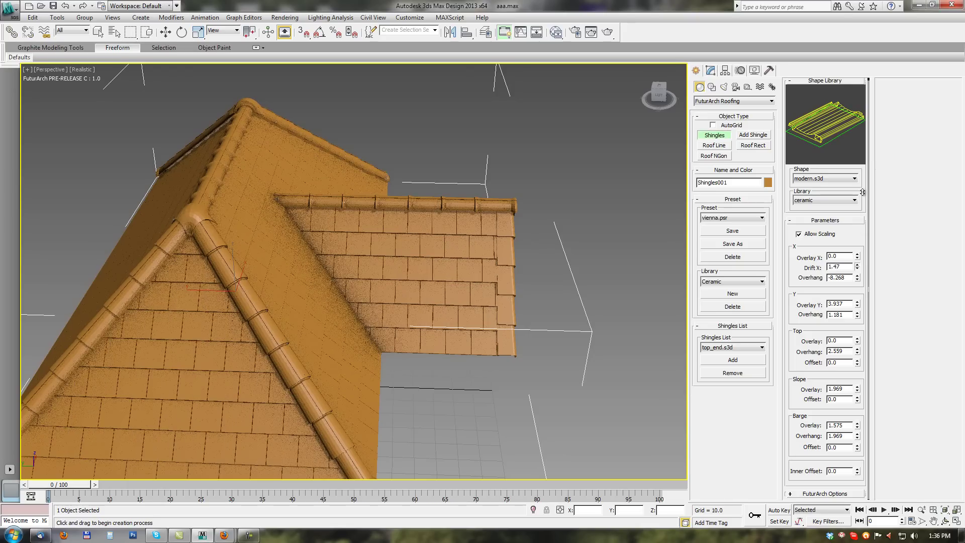
pyautogui.write('0.62')
pyautogui.press('Return')
pyautogui.write('0.28')
pyautogui.press('Return')
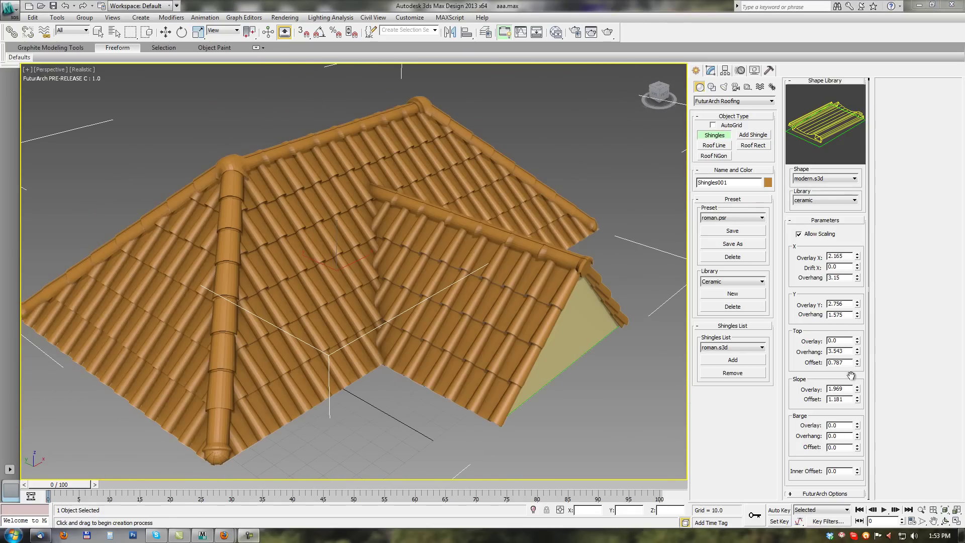
pyautogui.keyDown('alt'); pyautogui.moveTo(382, 317); pyautogui.dragTo(327, 289, button='middle'); pyautogui.keyUp('alt')
pyautogui.doubleClick(846, 341)
pyautogui.write('-5')
pyautogui.press('Return')
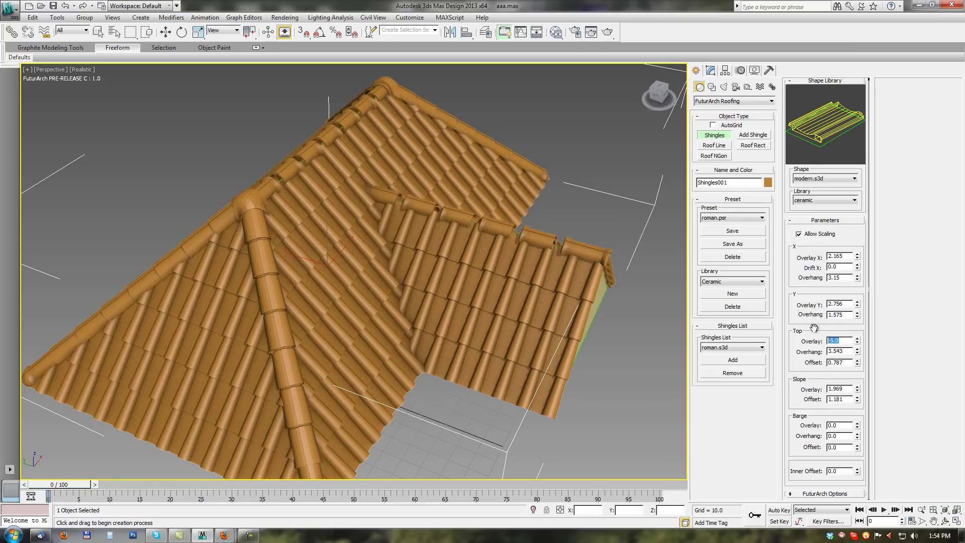
pyautogui.write('0')
pyautogui.press('Return')
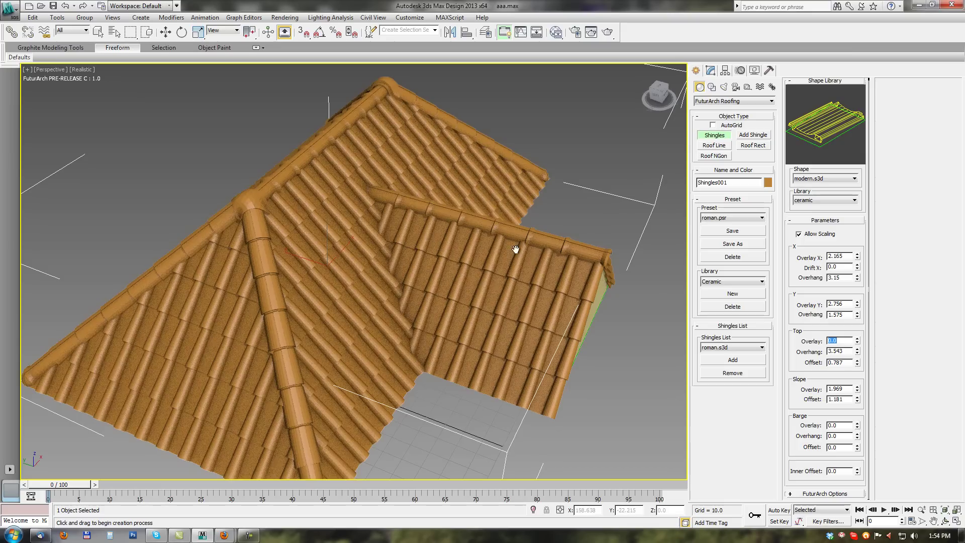
pyautogui.click(853, 351)
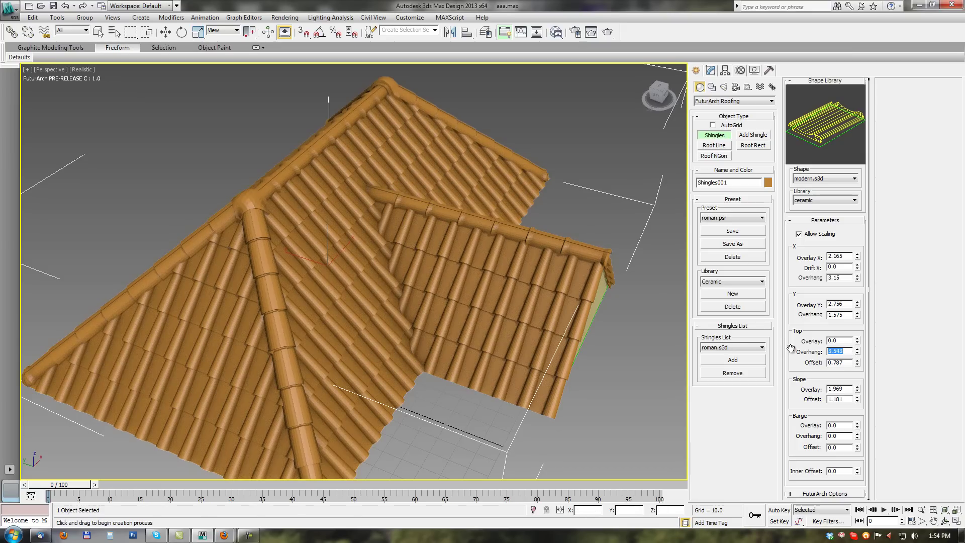
pyautogui.keyDown('alt'); pyautogui.moveTo(598, 251); pyautogui.dragTo(585, 245, button='middle'); pyautogui.keyUp('alt')
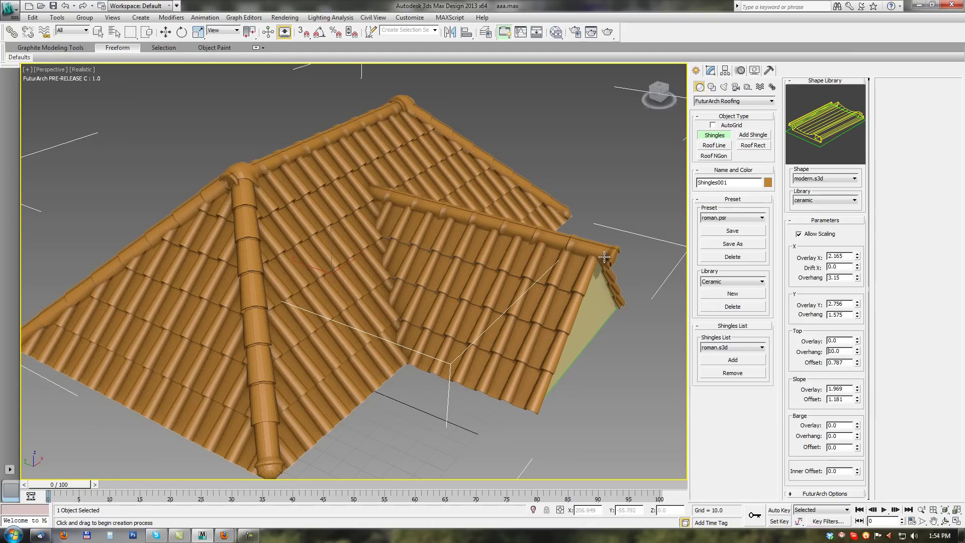
pyautogui.keyDown('alt'); pyautogui.moveTo(528, 275); pyautogui.dragTo(674, 294, button='middle'); pyautogui.keyUp('alt')
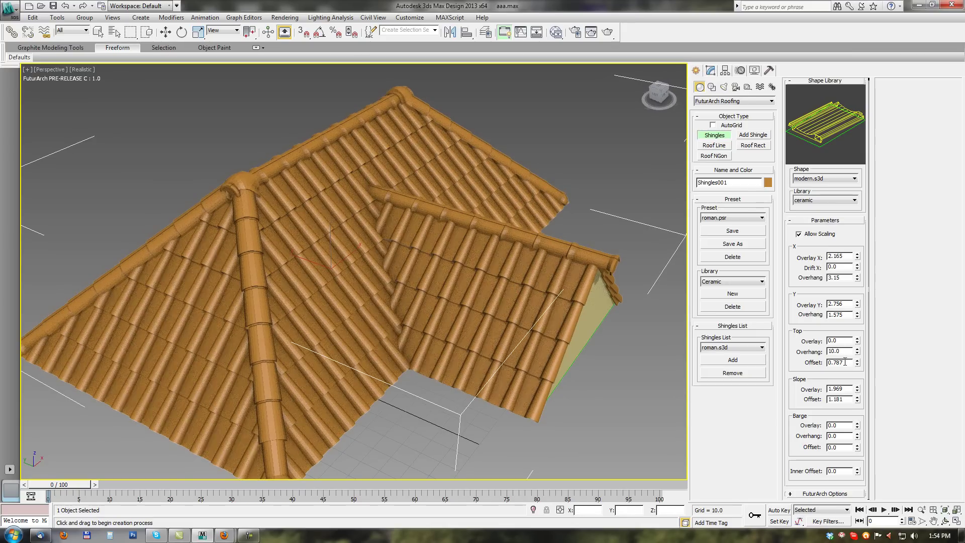
pyautogui.moveTo(843, 362); pyautogui.dragTo(824, 362)
pyautogui.write('10.0')
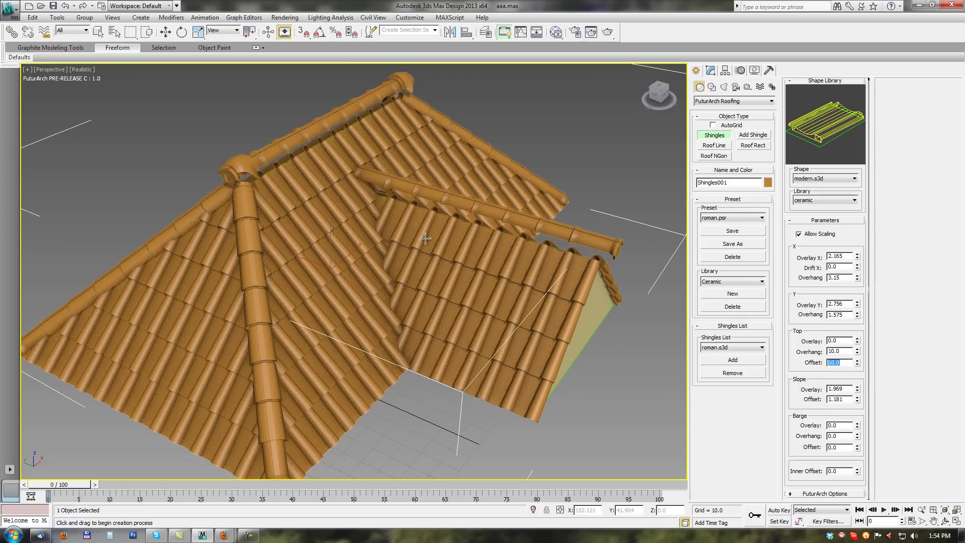
pyautogui.keyDown('alt'); pyautogui.moveTo(402, 231); pyautogui.dragTo(395, 262, button='middle'); pyautogui.keyUp('alt')
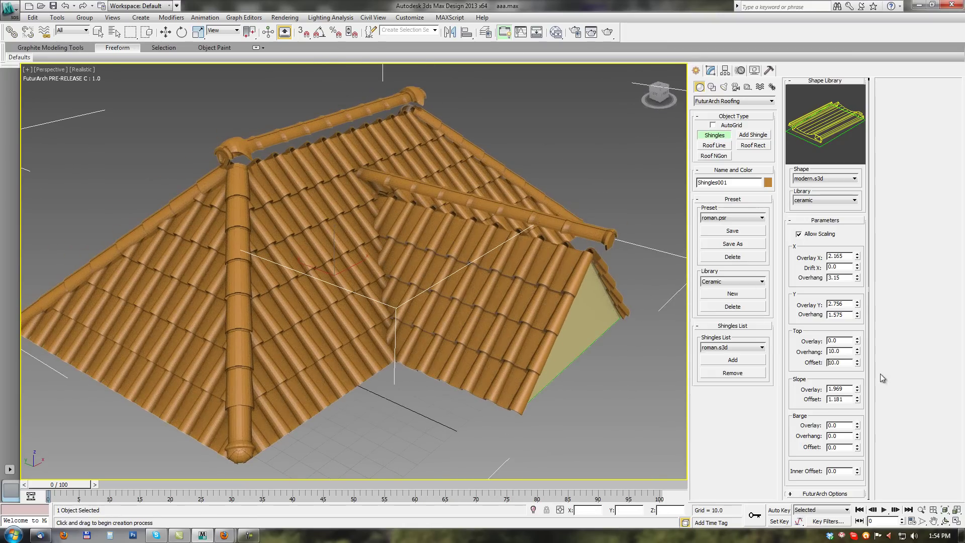
pyautogui.press('Return')
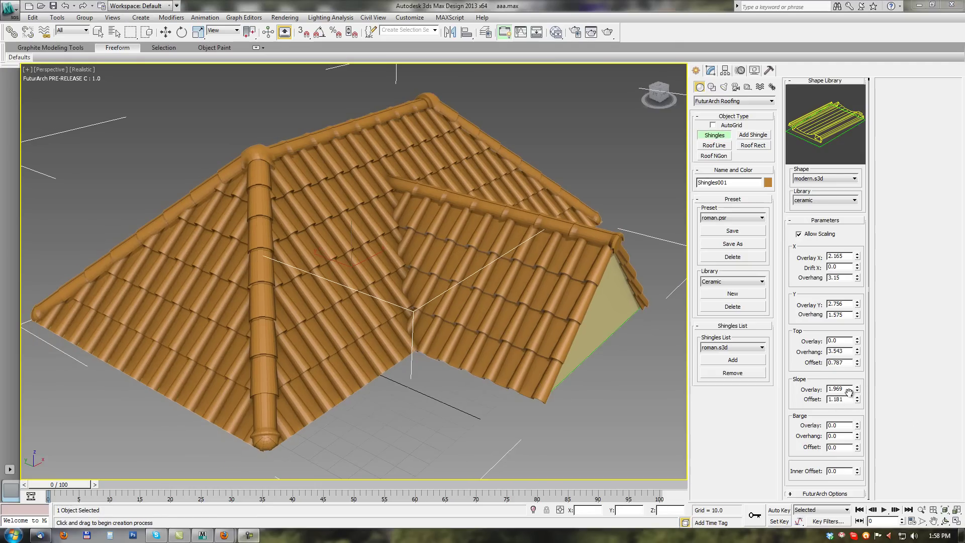
# Try Slope Overlay values of -5.0 and then 3.0.
pyautogui.doubleClick(842, 389)
pyautogui.write('1')
pyautogui.write('5')
pyautogui.press('Return')
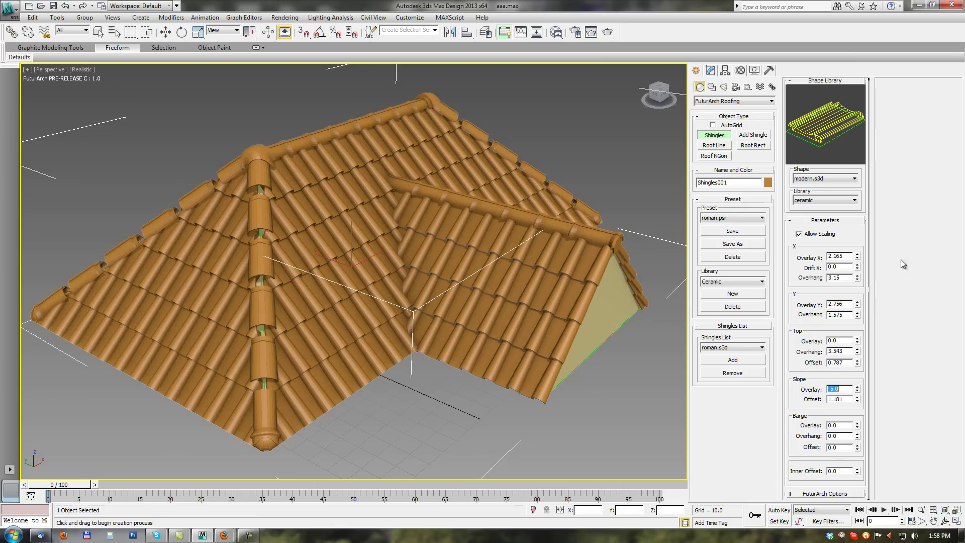
pyautogui.write('0')
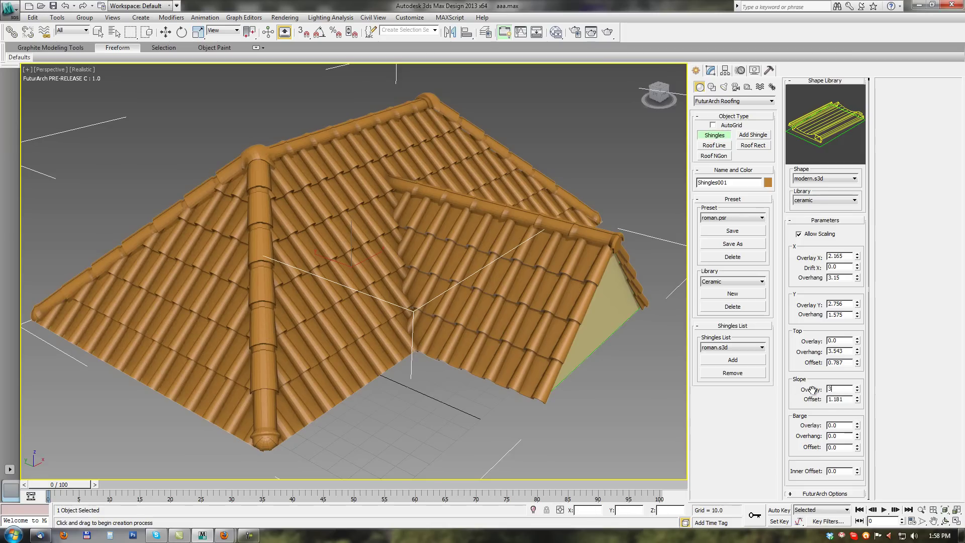
pyautogui.press('Return')
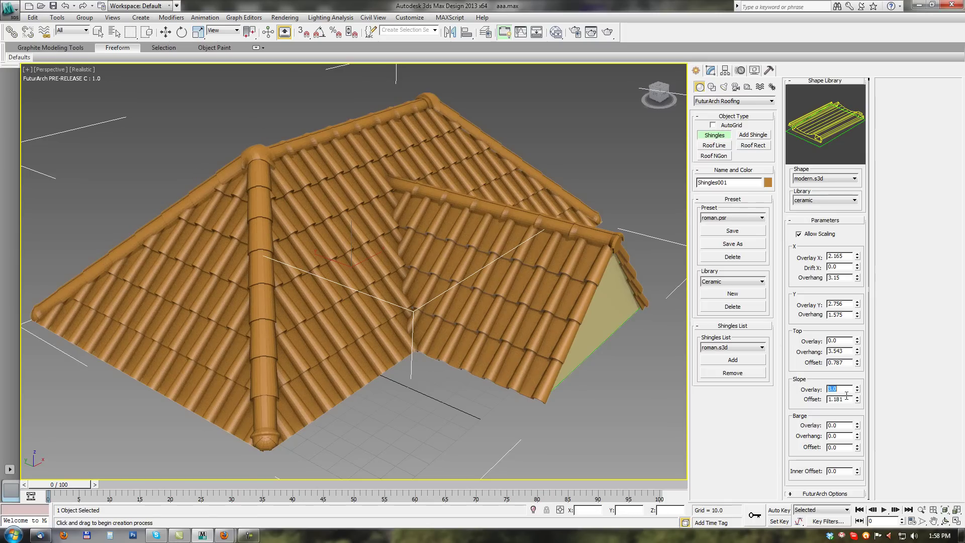
# Set Slope Offset to 20.0 and inspect the shifted hip tiles.
pyautogui.press('Tab')
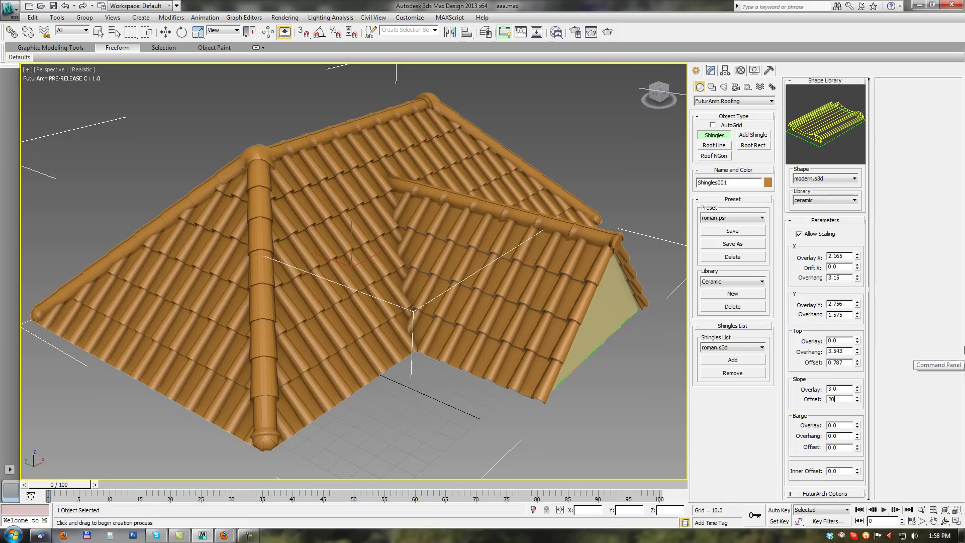
pyautogui.press('Return')
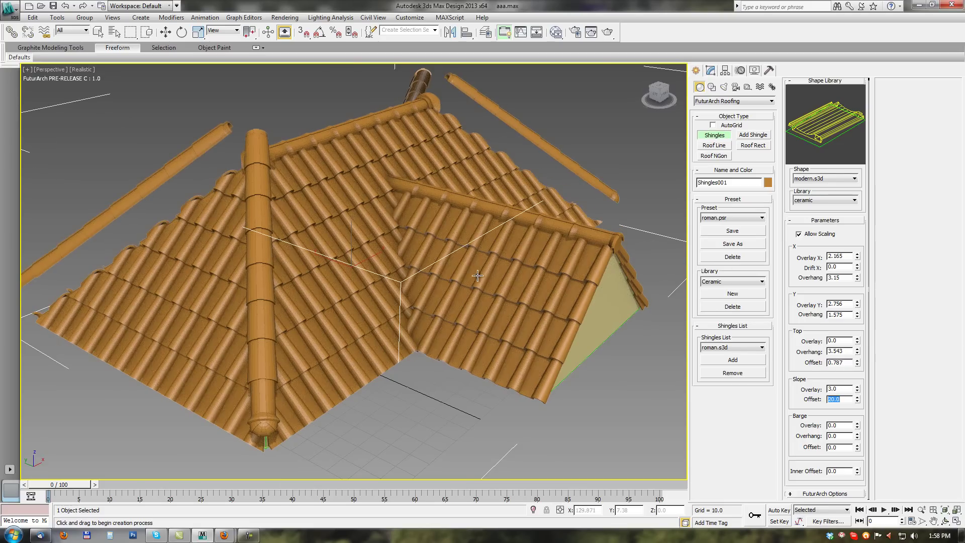
pyautogui.keyDown('alt'); pyautogui.moveTo(425, 281); pyautogui.dragTo(494, 273, button='middle'); pyautogui.keyUp('alt')
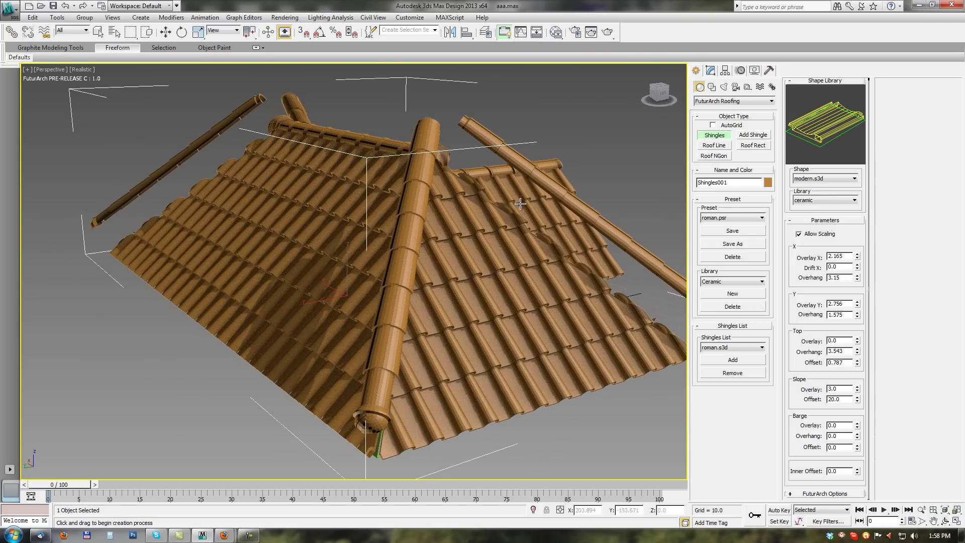
pyautogui.keyDown('alt'); pyautogui.moveTo(519, 207); pyautogui.dragTo(471, 225, button='middle'); pyautogui.keyUp('alt')
pyautogui.click(858, 401)
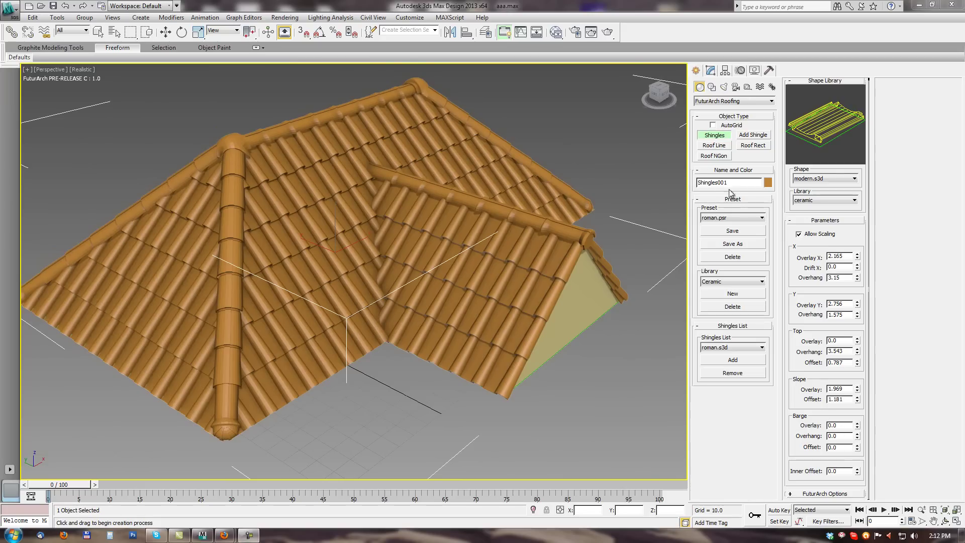
# Apply the vienna.psr flat-tile preset to the roof and zoom in on the gable corner.
pyautogui.click(707, 220)
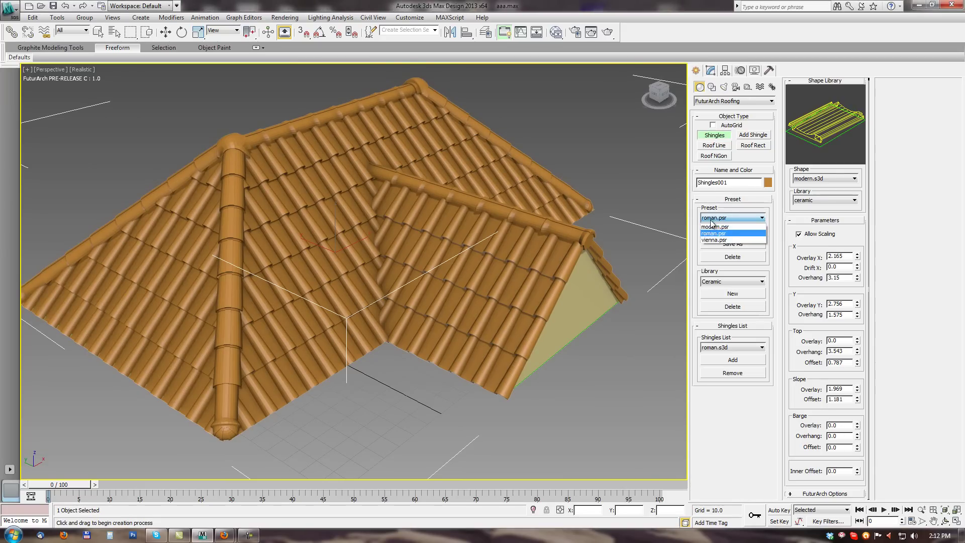
pyautogui.click(705, 240)
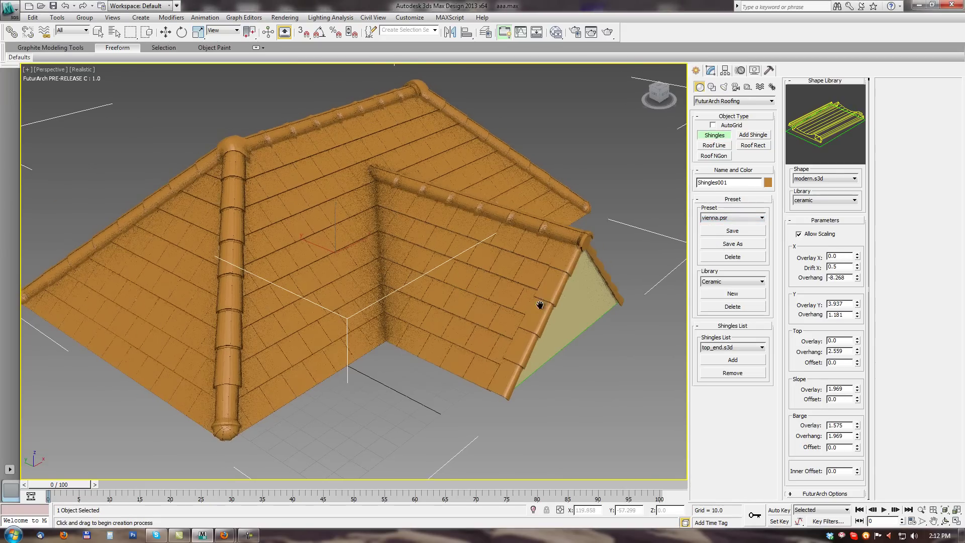
pyautogui.scroll(6, 523, 297)
pyautogui.keyDown('alt'); pyautogui.moveTo(432, 341); pyautogui.dragTo(402, 313, button='middle'); pyautogui.keyUp('alt')
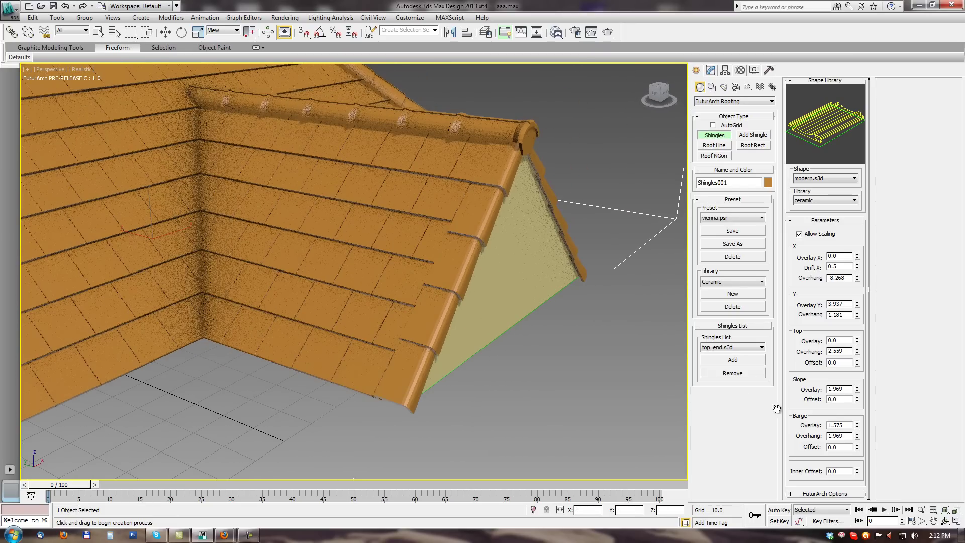
# Try barge values, ending at Overlay 1.575, Overhang 1.969 and Offset 0.0.
pyautogui.moveTo(858, 428); pyautogui.dragTo(849, 79)
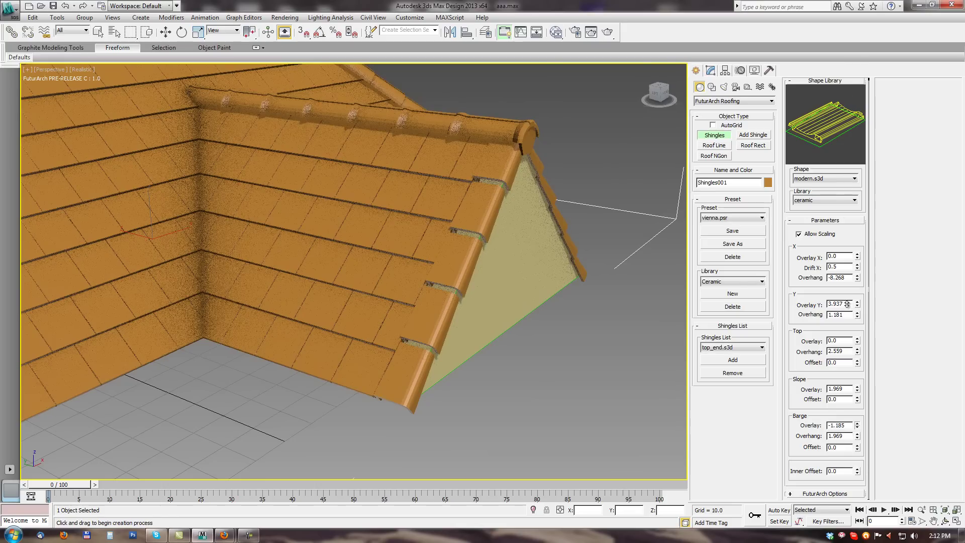
pyautogui.moveTo(844, 460); pyautogui.dragTo(833, 32)
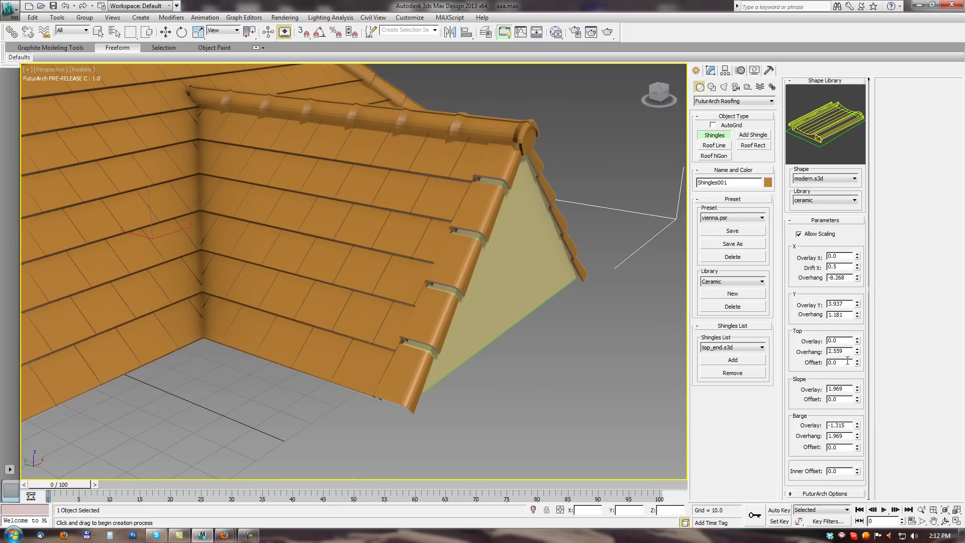
pyautogui.moveTo(857, 438); pyautogui.dragTo(848, 466)
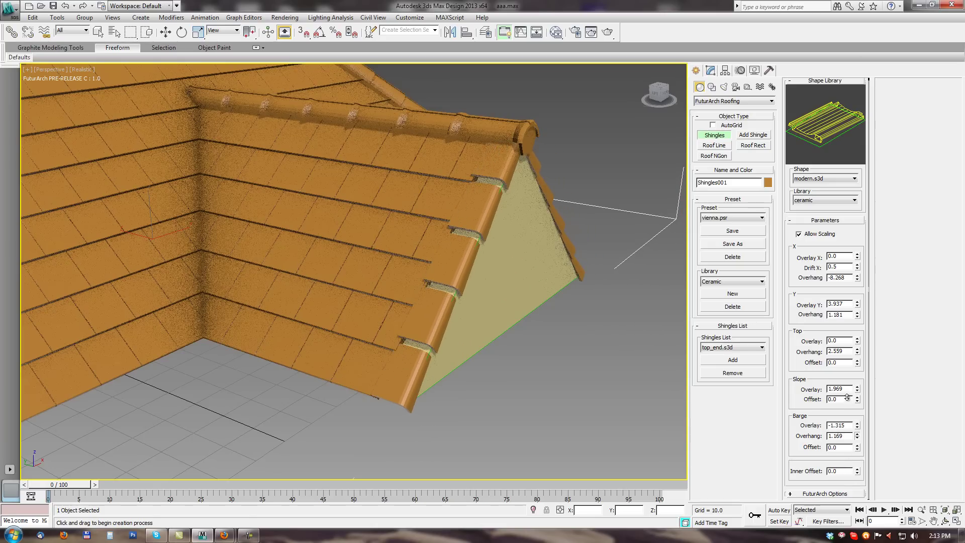
pyautogui.moveTo(847, 373); pyautogui.dragTo(871, 6)
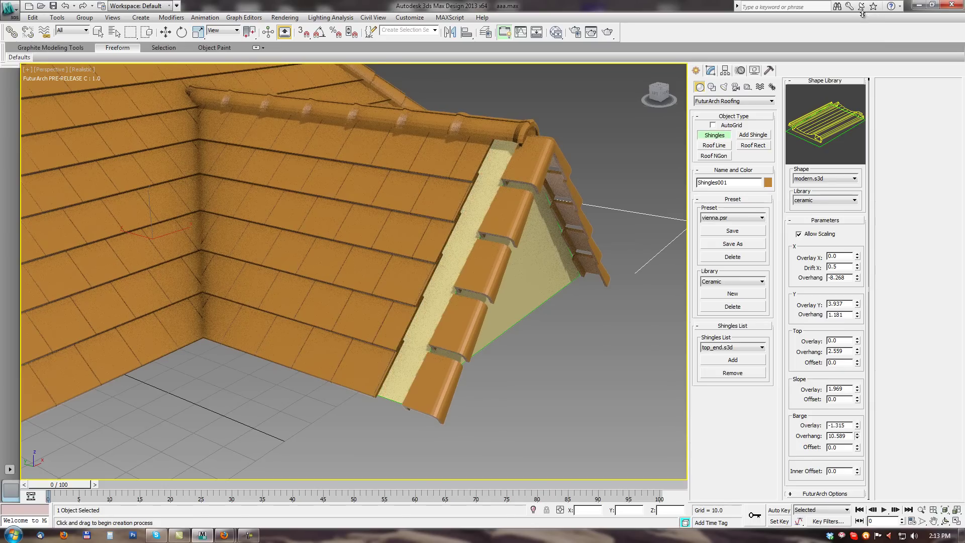
pyautogui.moveTo(865, 64); pyautogui.dragTo(858, 155)
pyautogui.moveTo(281, 251); pyautogui.dragTo(825, 450)
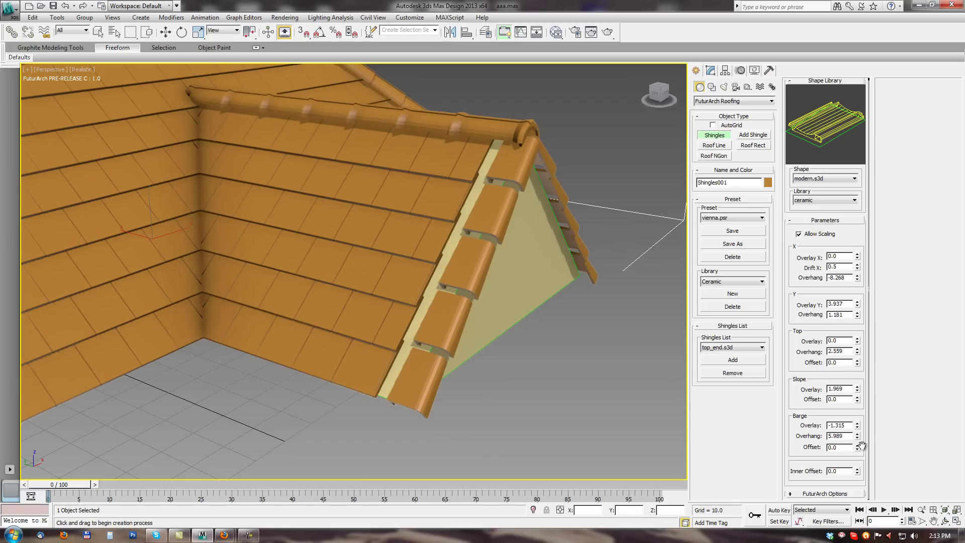
pyautogui.moveTo(858, 445); pyautogui.dragTo(900, 537)
pyautogui.moveTo(844, 26); pyautogui.dragTo(852, 376)
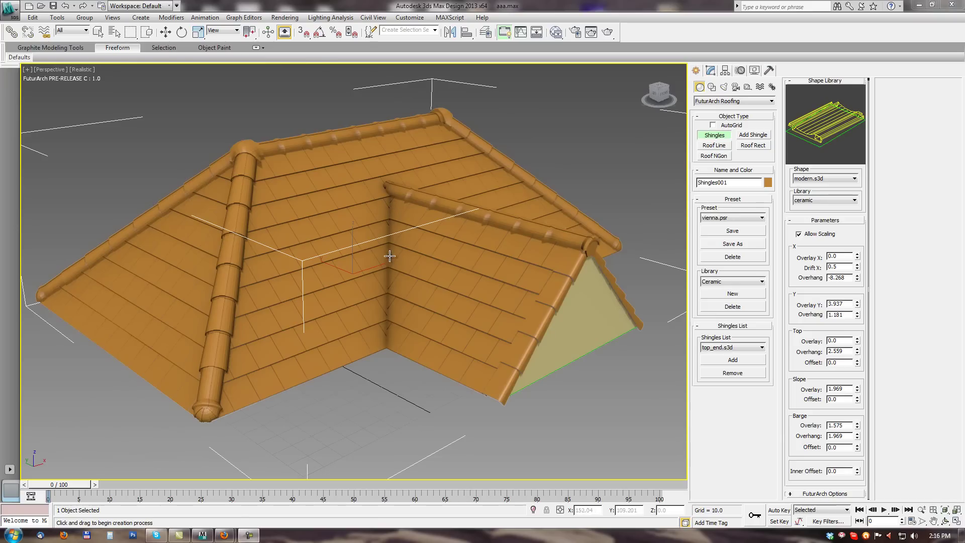
# Set Inner Offset to 10.0 and orbit the roof to inspect the inner wall.
pyautogui.doubleClick(839, 471)
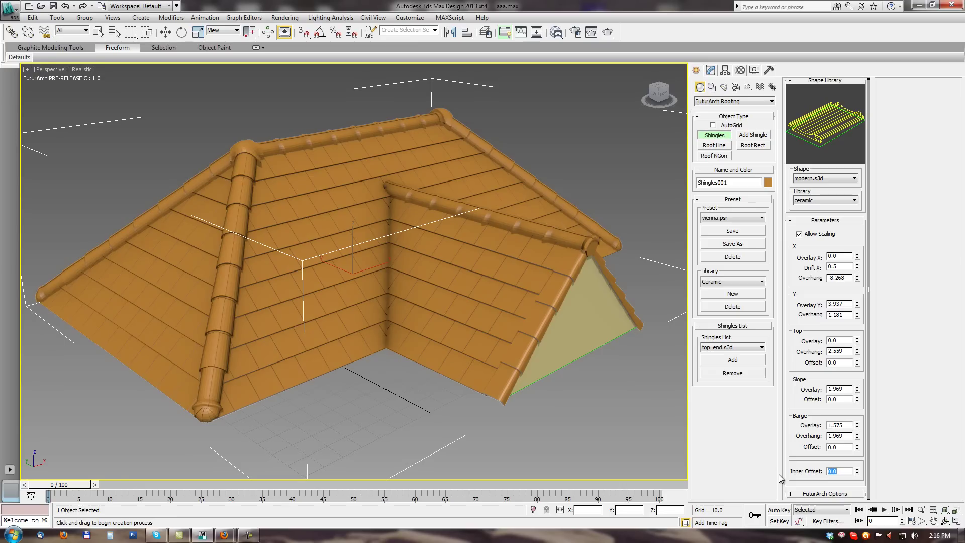
pyautogui.write('10')
pyautogui.press('Return')
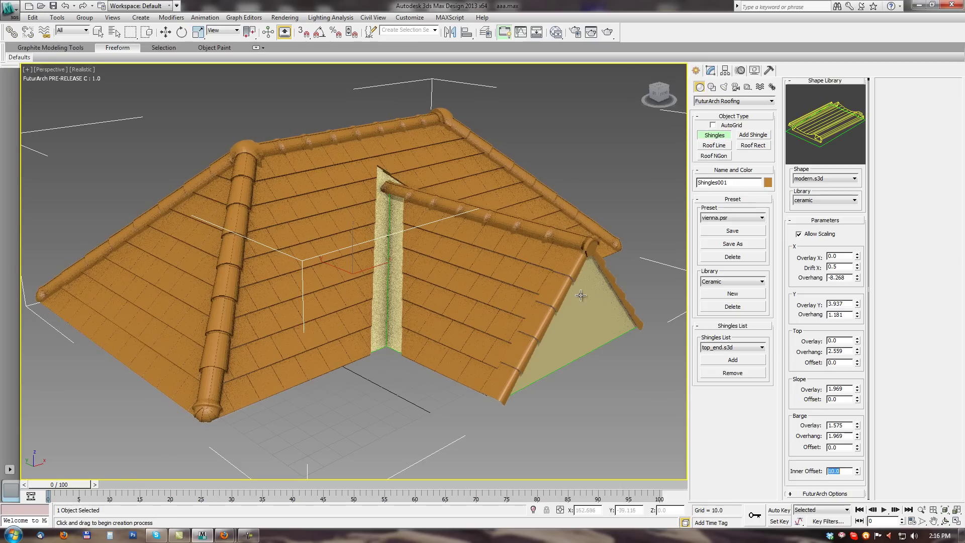
pyautogui.keyDown('alt'); pyautogui.moveTo(370, 224); pyautogui.dragTo(412, 196, button='middle'); pyautogui.keyUp('alt')
pyautogui.keyDown('alt'); pyautogui.moveTo(267, 209); pyautogui.dragTo(346, 173, button='middle'); pyautogui.keyUp('alt')
pyautogui.keyDown('alt'); pyautogui.moveTo(466, 301); pyautogui.dragTo(455, 290, button='middle'); pyautogui.keyUp('alt')
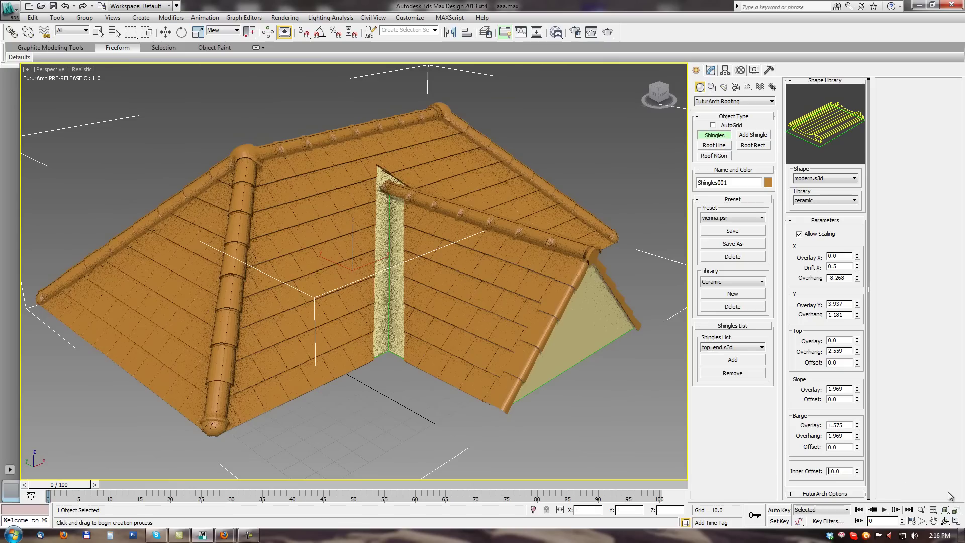
# Change Inner Offset to 2.0, then briefly view the shingle_types reference image and return.
pyautogui.doubleClick(848, 471)
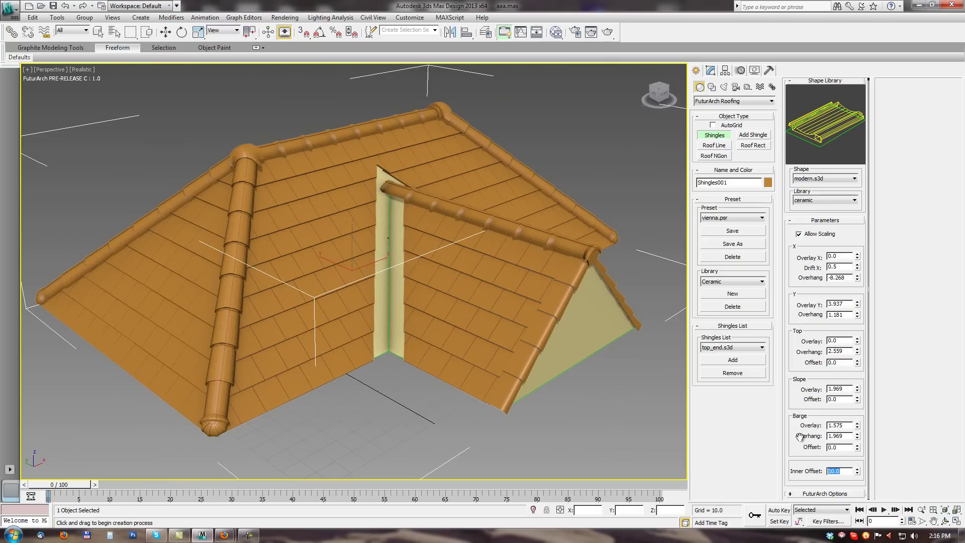
pyautogui.write('2')
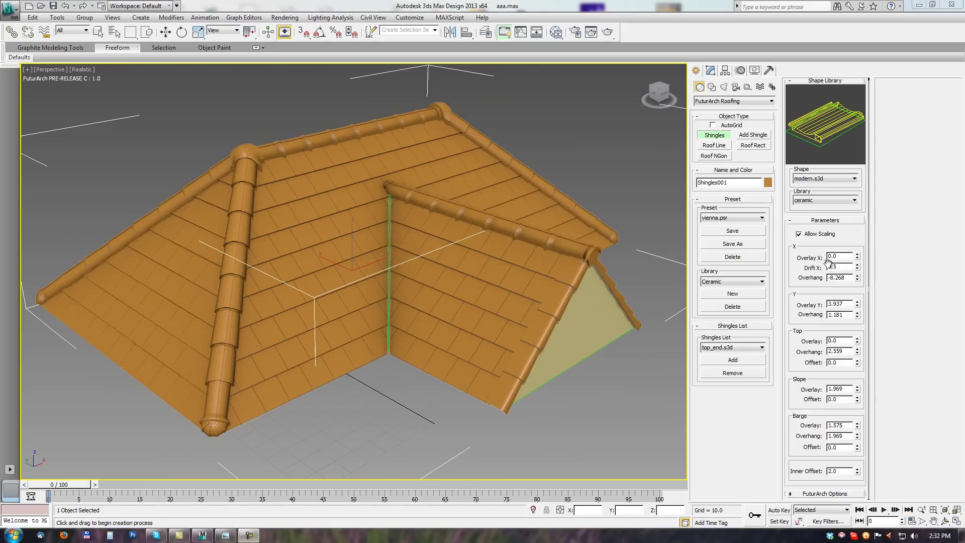
pyautogui.click(225, 536)
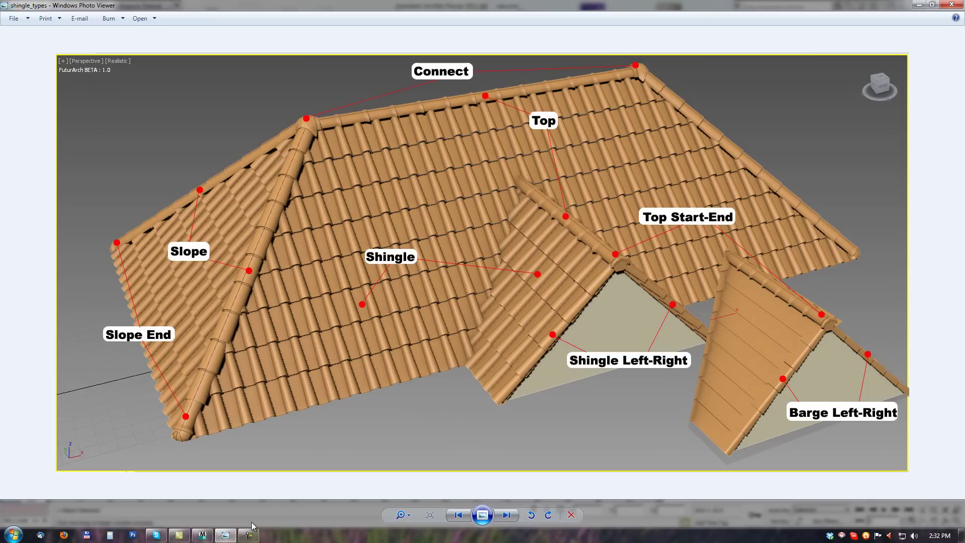
pyautogui.click(202, 536)
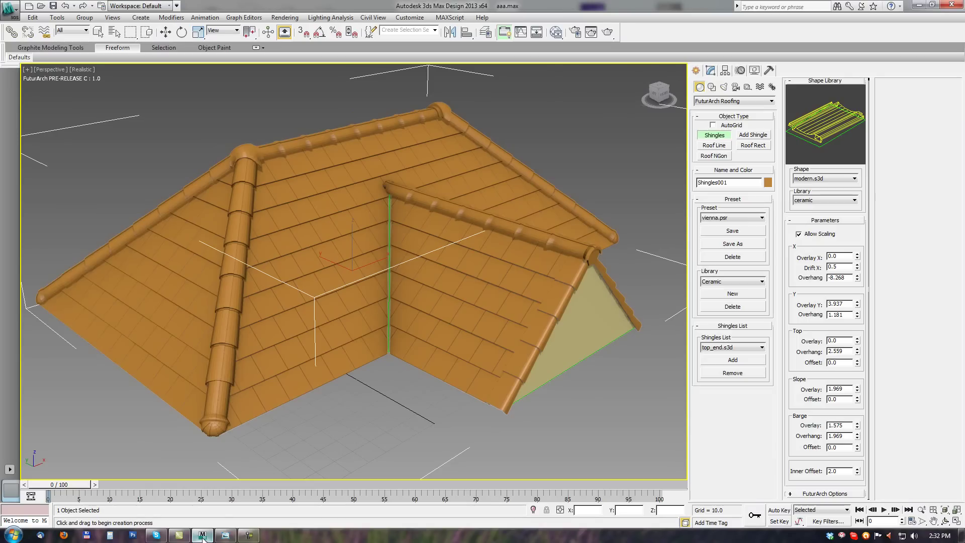